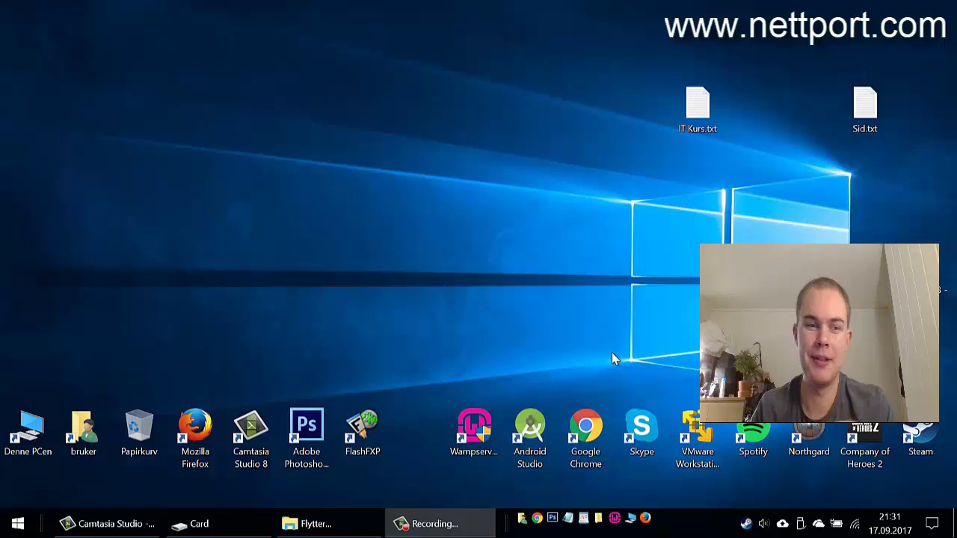
Open one.com in Firefox and go to its Hosting page
left_click(645, 519)
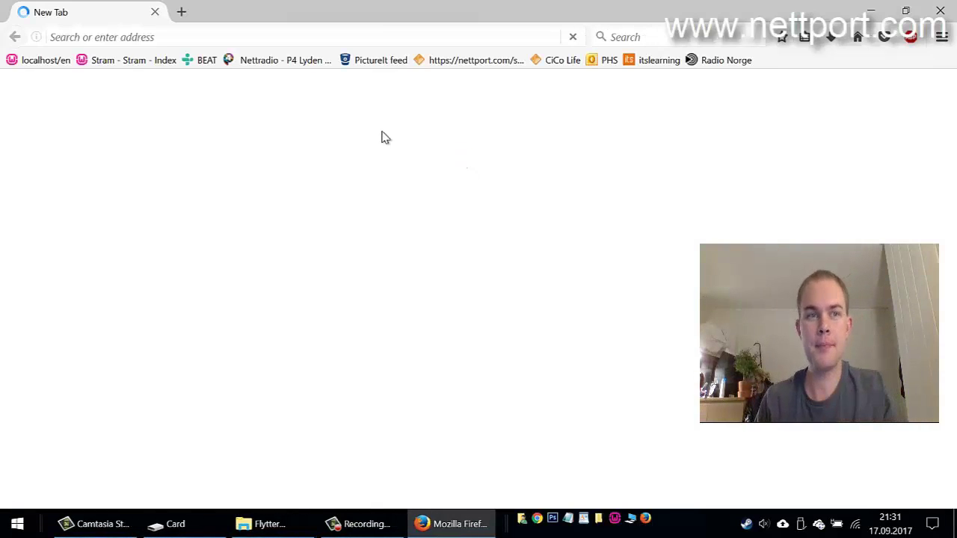
left_click(310, 43)
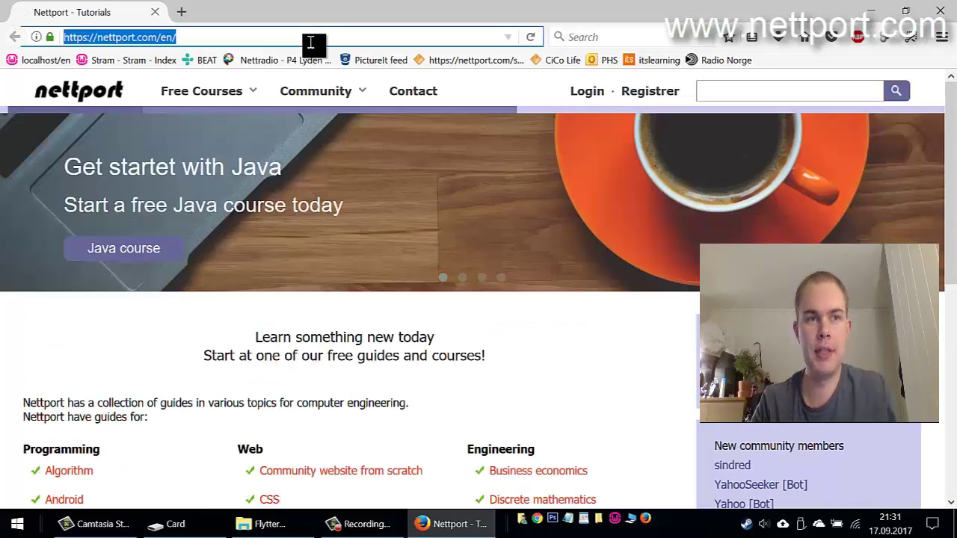
type("one.com")
key("Return")
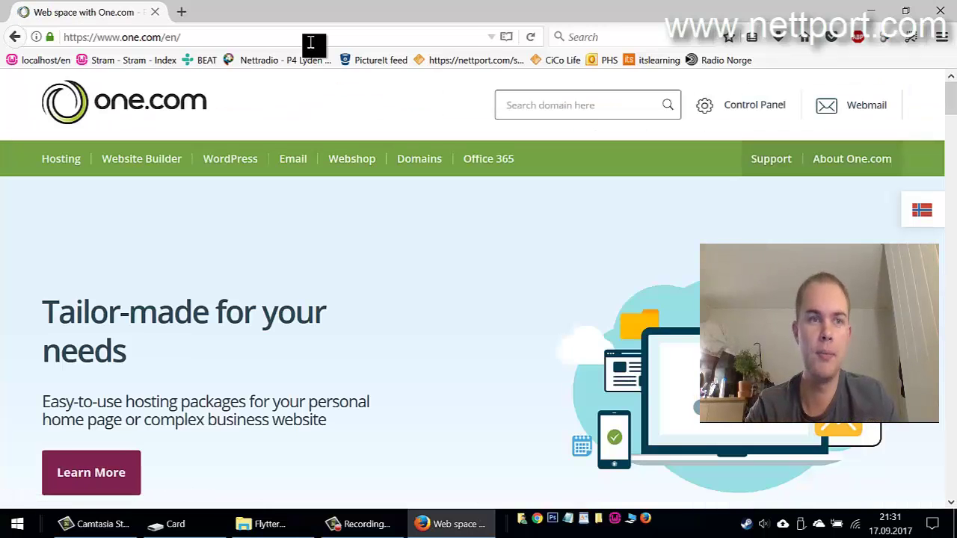
left_click(61, 165)
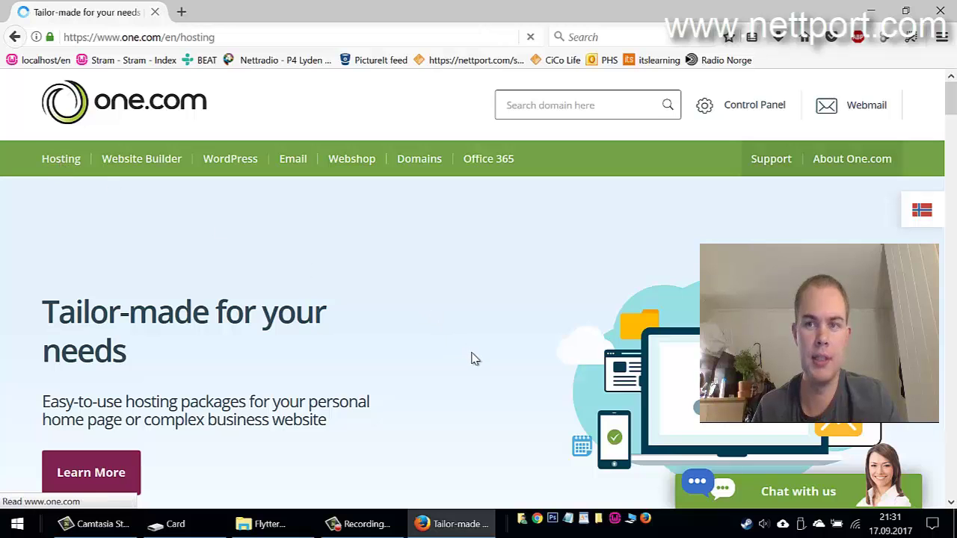
Compare the Starter (17.00 NOK/month), Professional, Professional Plus and Business plan cards
scroll(397, 359, "down", 3)
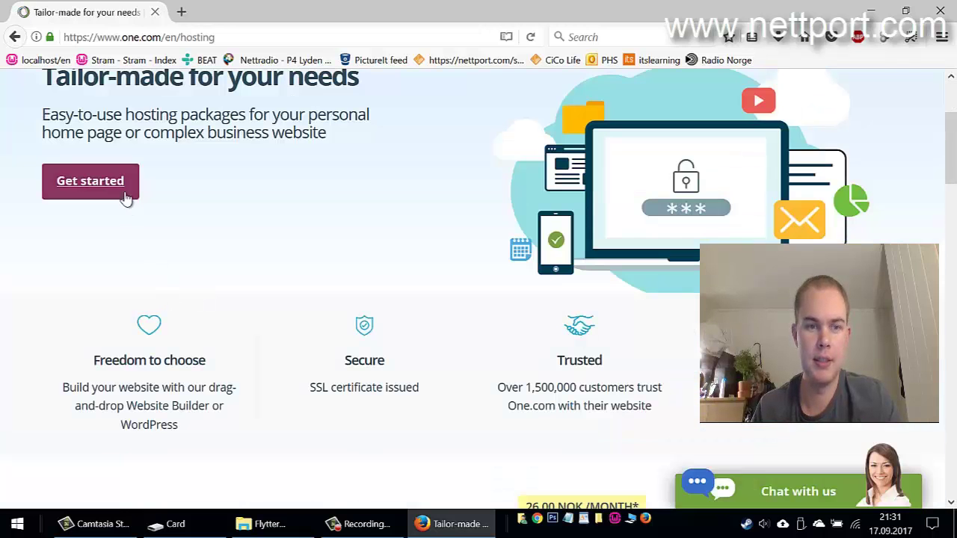
scroll(278, 325, "down", 4)
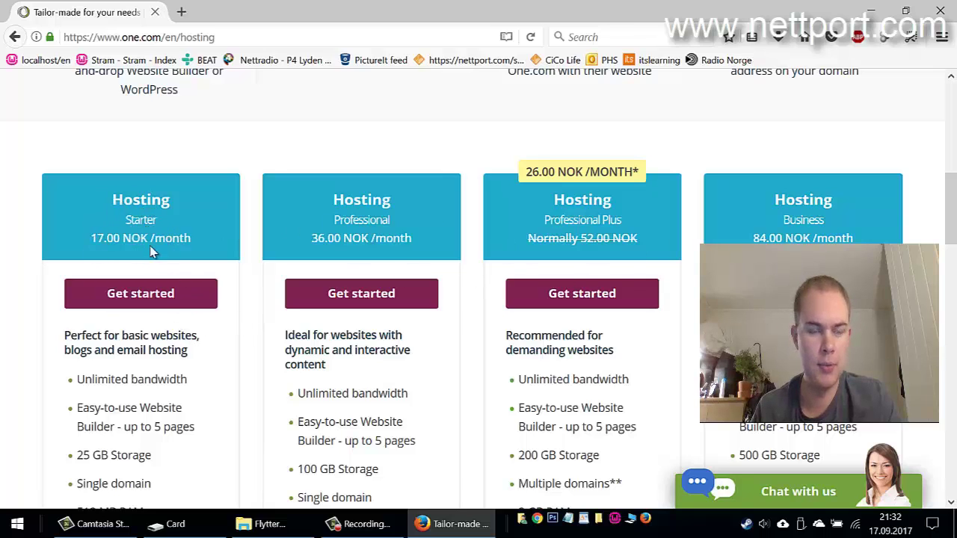
left_click_drag(94, 238, 192, 238)
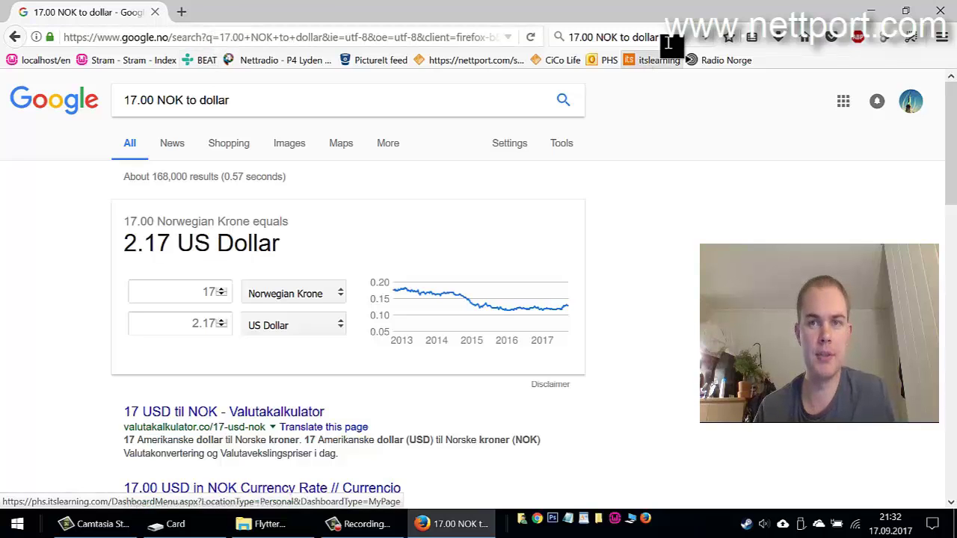
left_click(658, 38)
key("BackSpace")
left_click(16, 37)
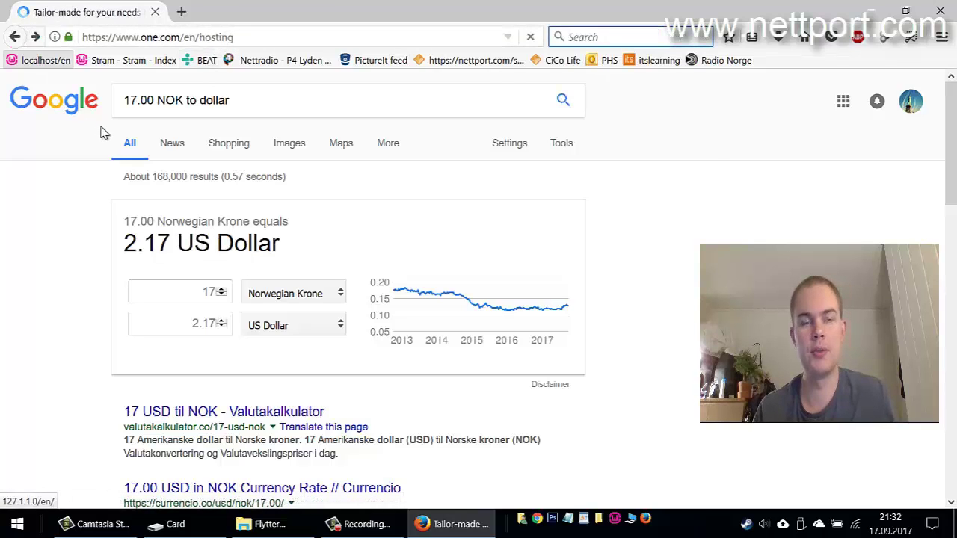
scroll(298, 243, "up", 3)
scroll(297, 243, "up", 1)
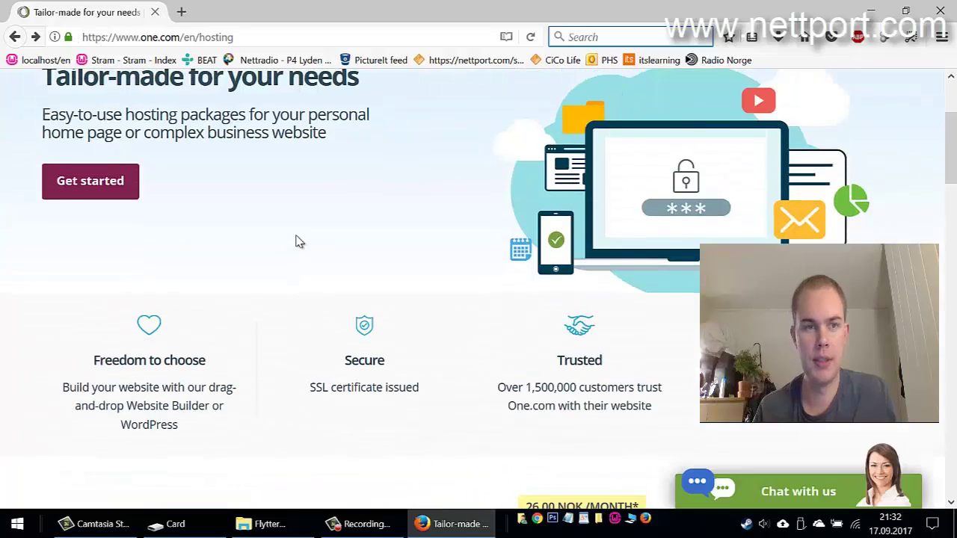
scroll(296, 241, "down", 6)
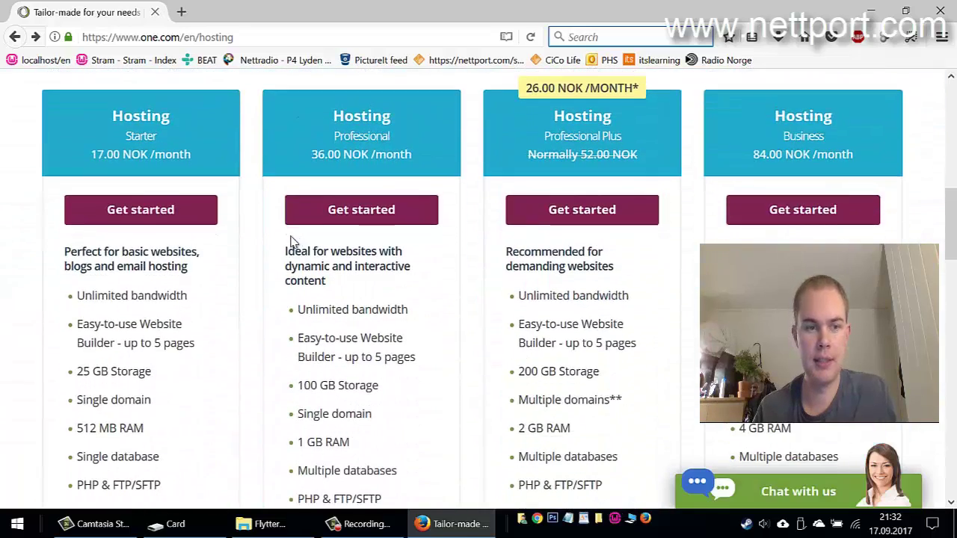
scroll(286, 246, "down", 1)
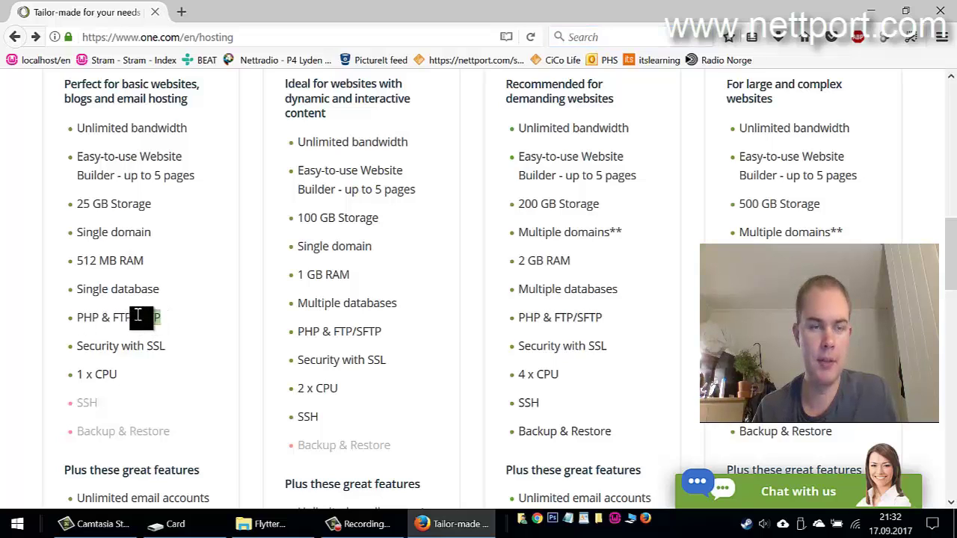
scroll(173, 270, "down", 2)
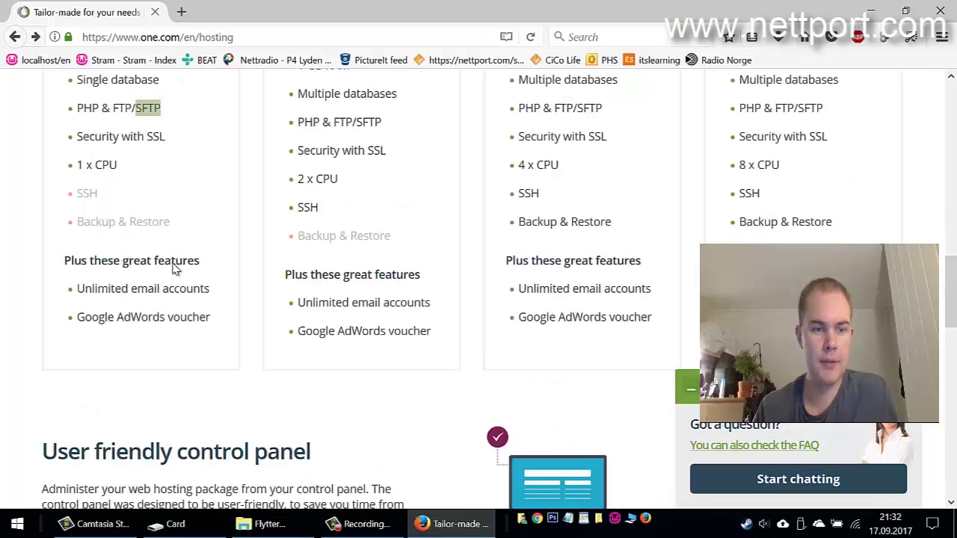
scroll(175, 267, "down", 2)
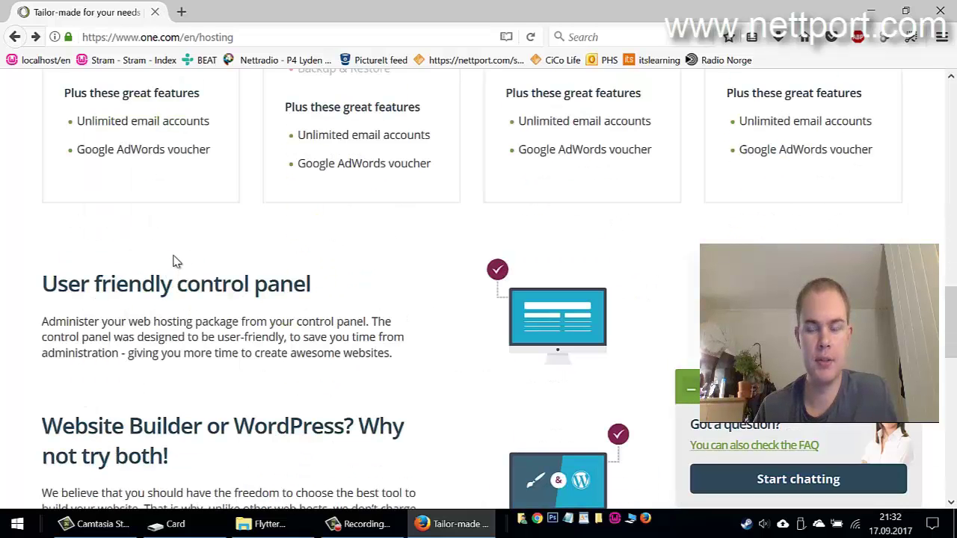
left_click(262, 38)
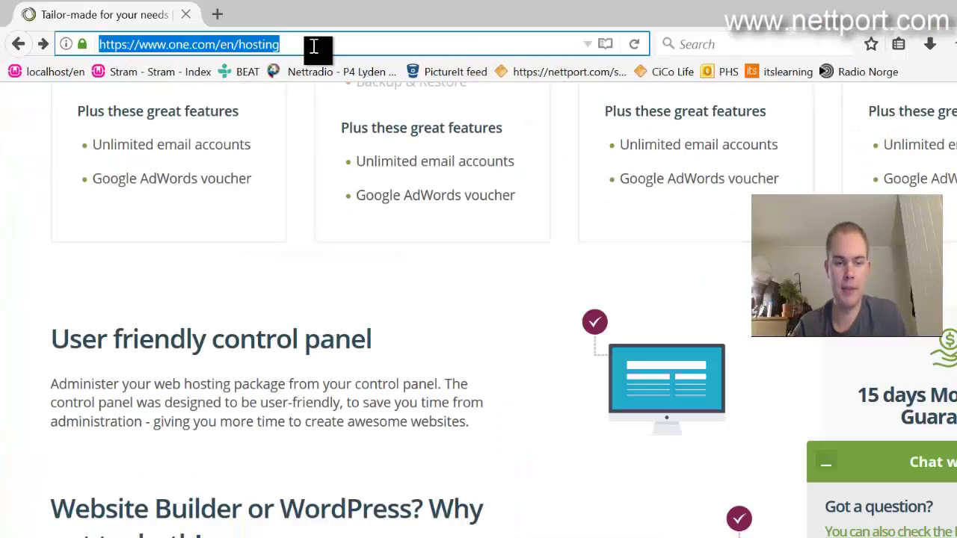
Search the web for filezilla and open the FileZilla Client download page
type("moi")
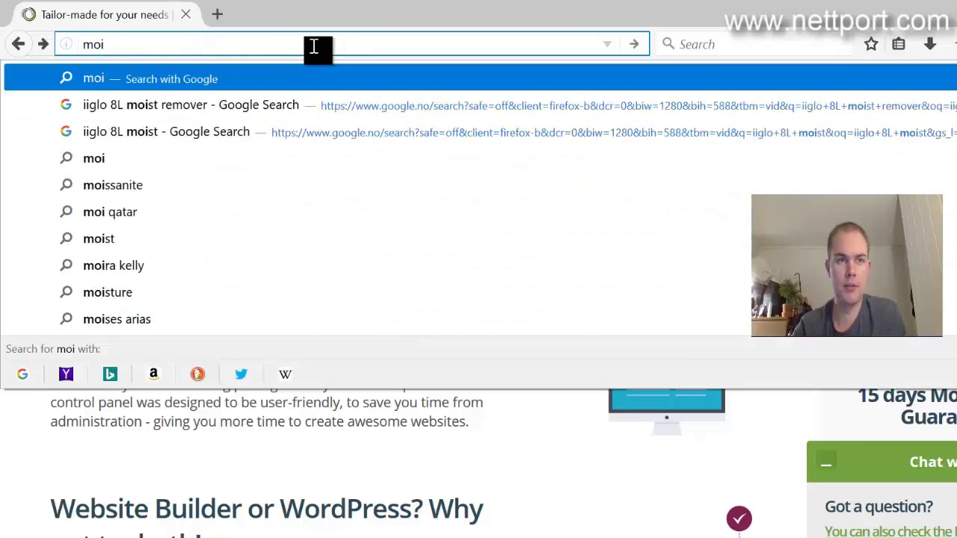
key("BackSpace")
type("zilla")
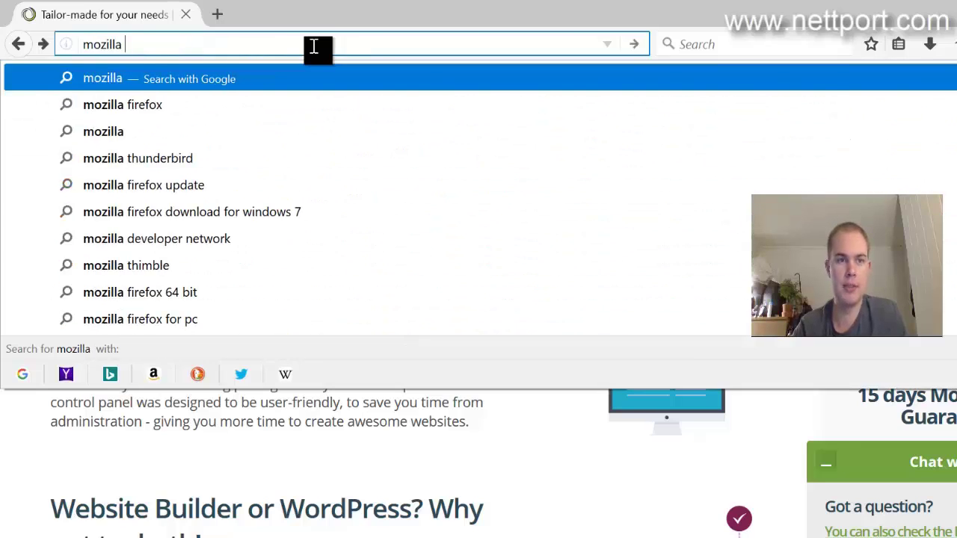
key("ctrl+a")
type("filezilla")
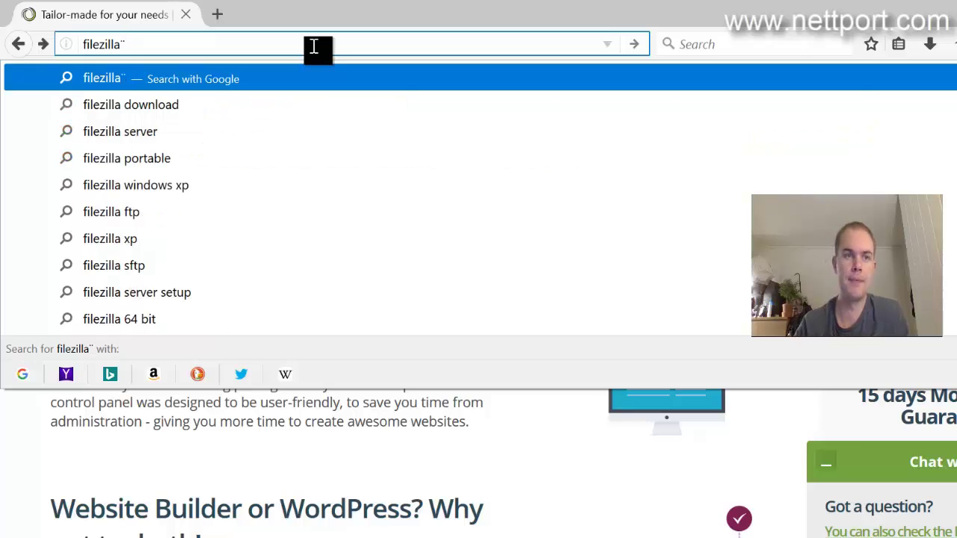
key("Return")
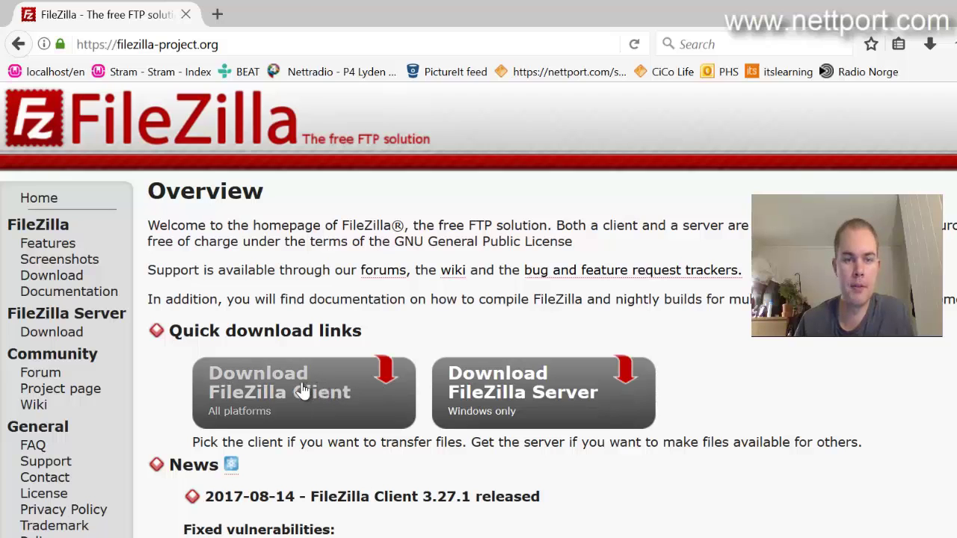
left_click(278, 394)
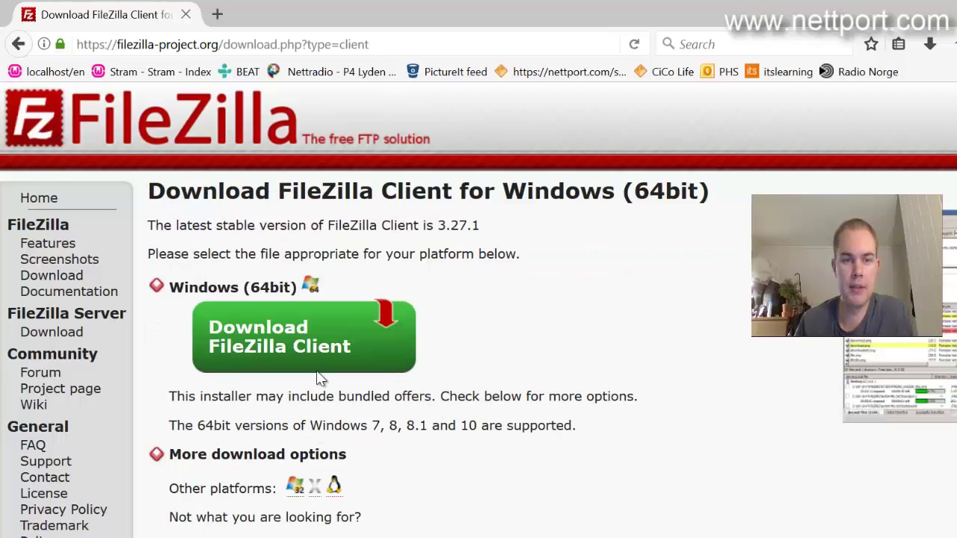
Save the free FileZilla Client 3.27.1 installer to the desktop (Skrivebord) and run it
left_click(310, 346)
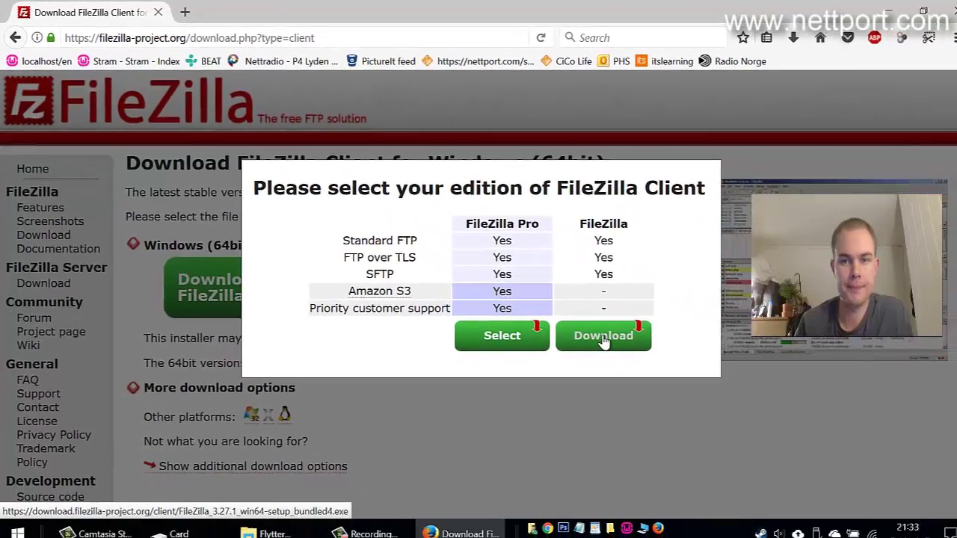
left_click(661, 373)
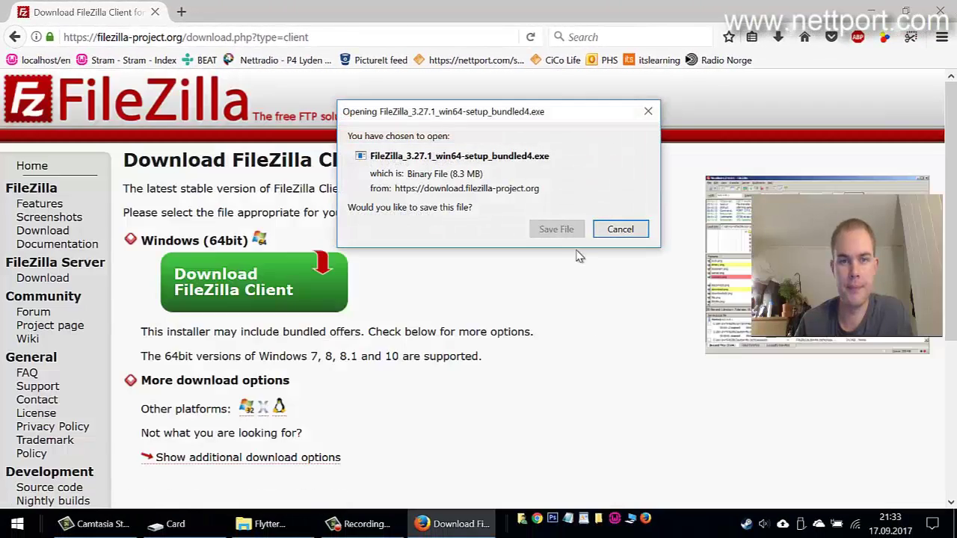
left_click(556, 230)
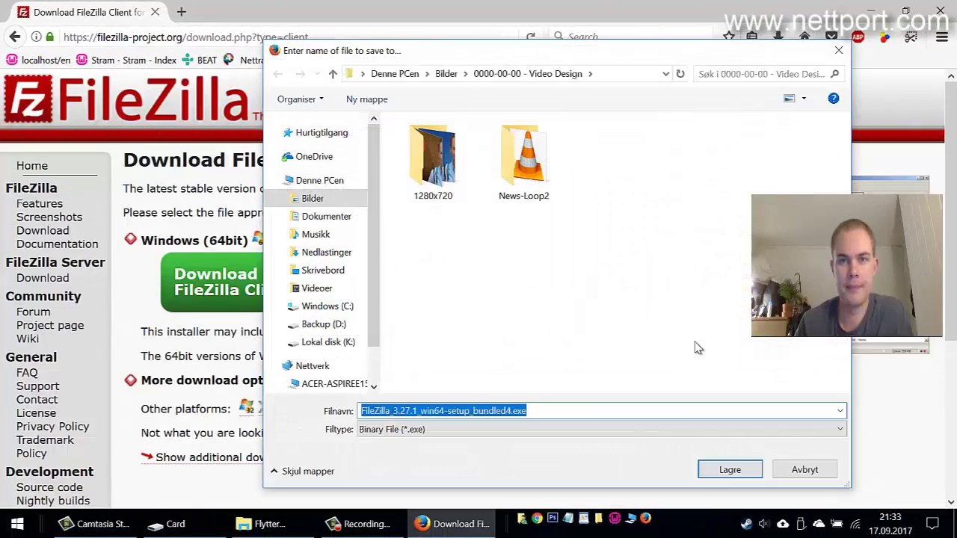
left_click(363, 73)
left_click(374, 91)
left_click(730, 472)
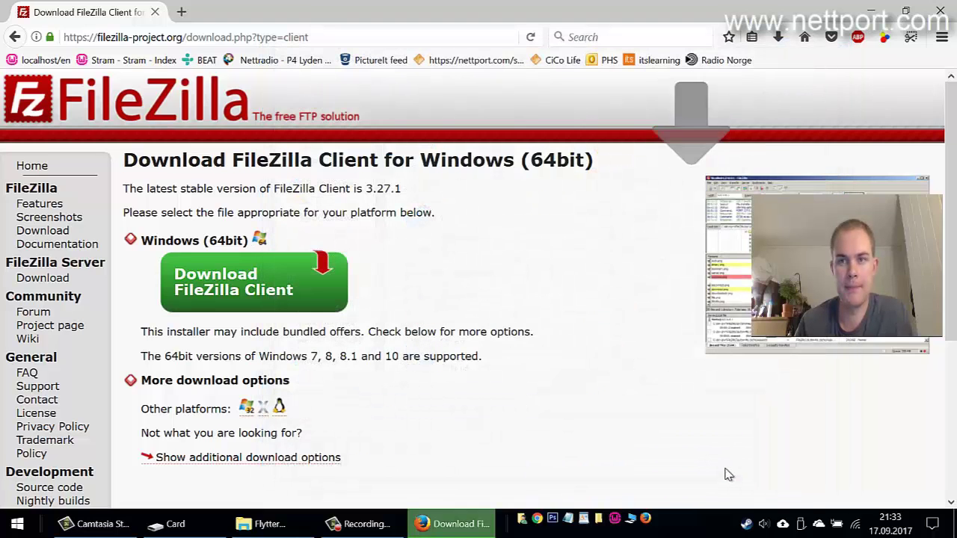
left_click(779, 37)
left_click(598, 83)
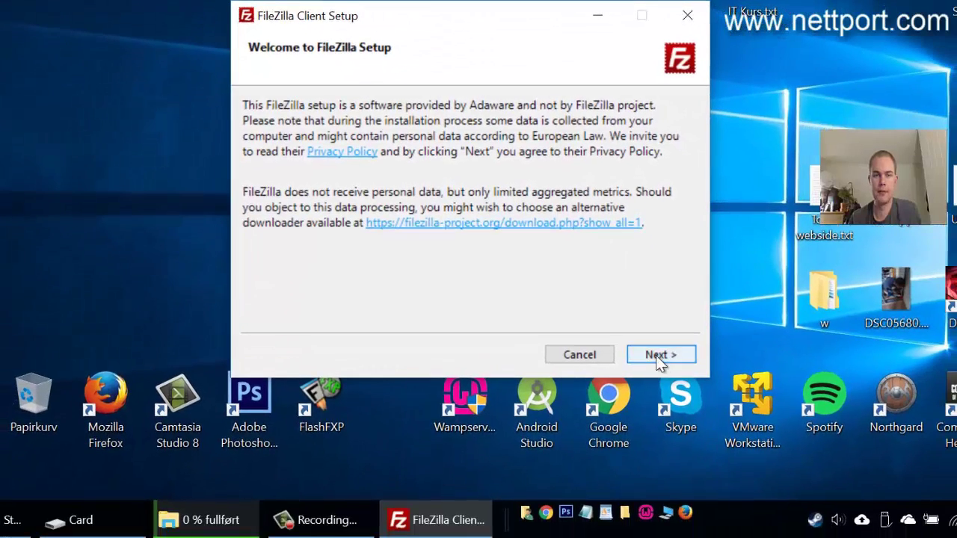
Run the FileZilla setup, choosing "No, don't protect me." to skip Web Companion
left_click(658, 355)
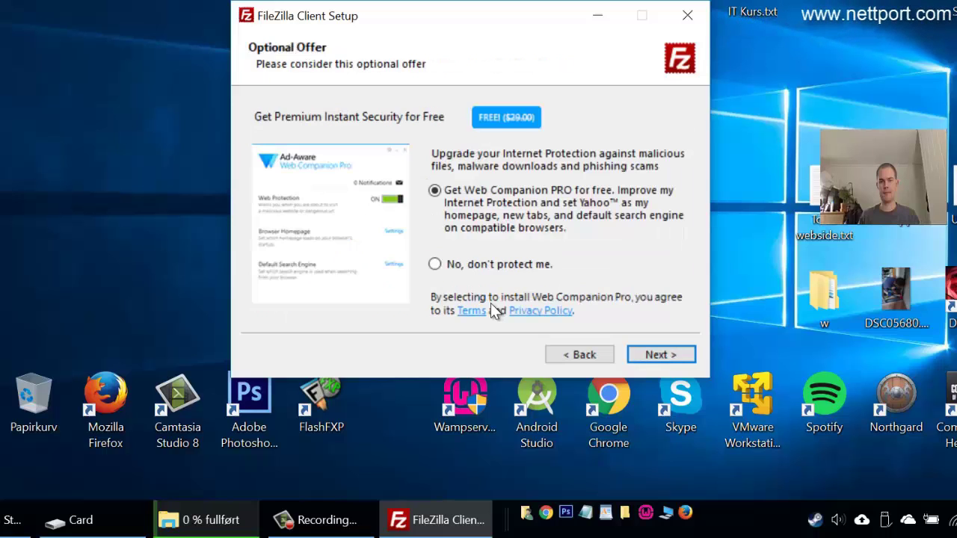
left_click(468, 267)
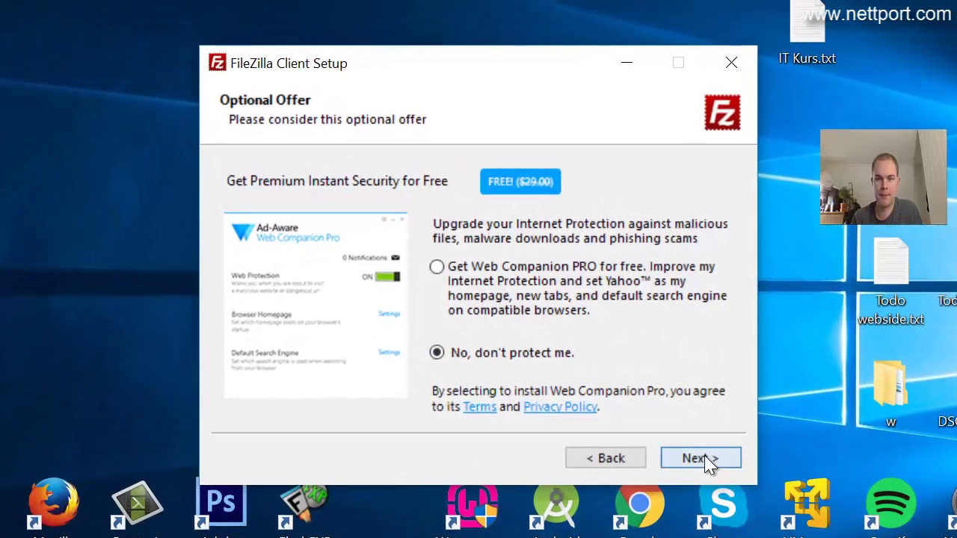
left_click(699, 458)
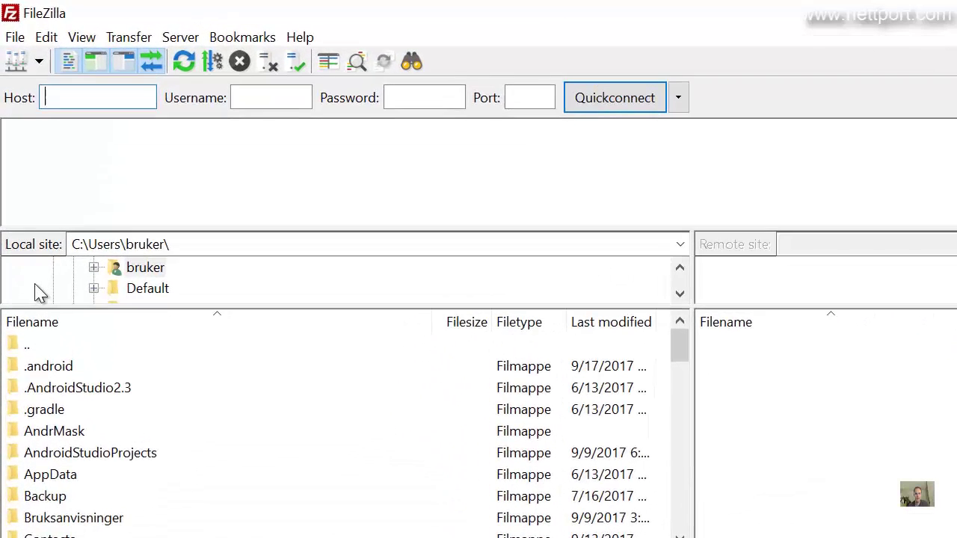
Create a new Site Manager entry named Stram
left_click(24, 66)
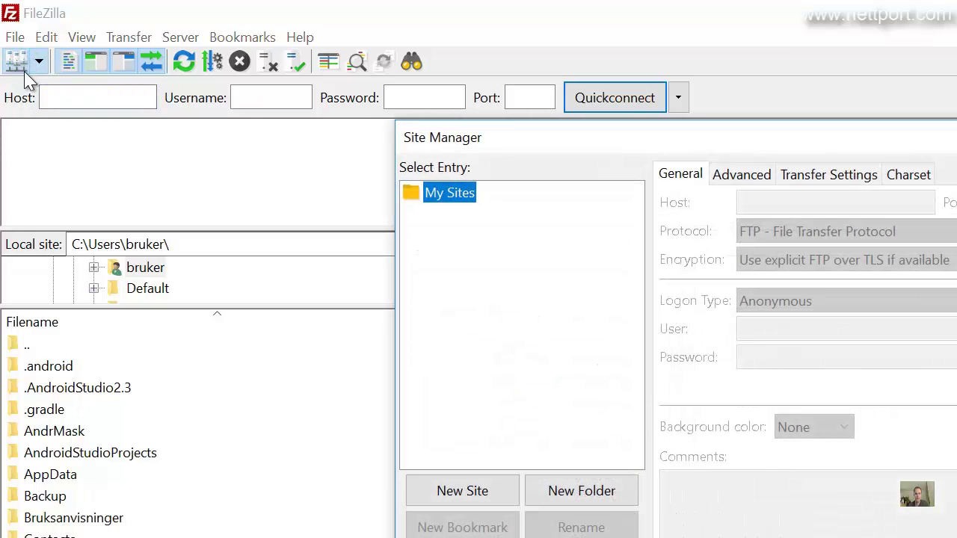
left_click(454, 495)
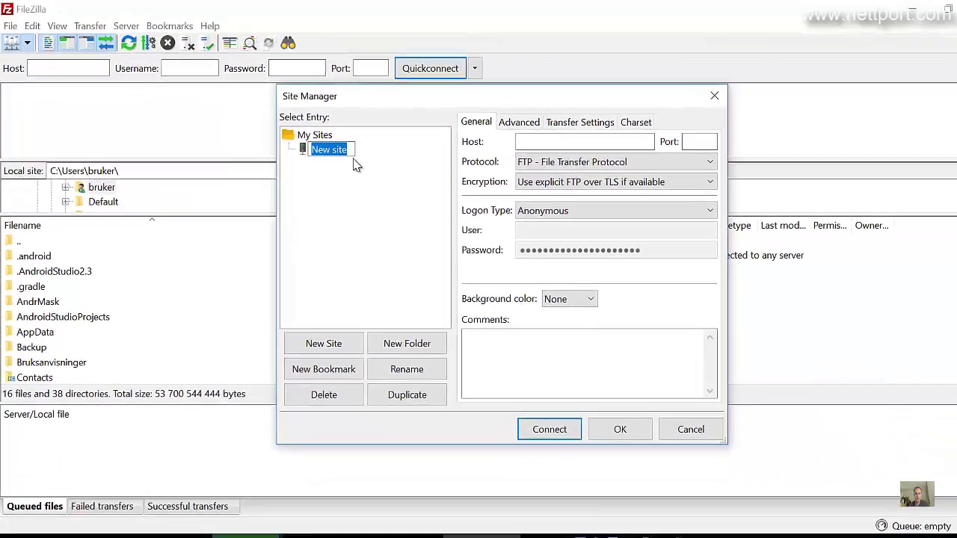
type("Stram")
key("BackSpace")
key("BackSpace")
type("ram")
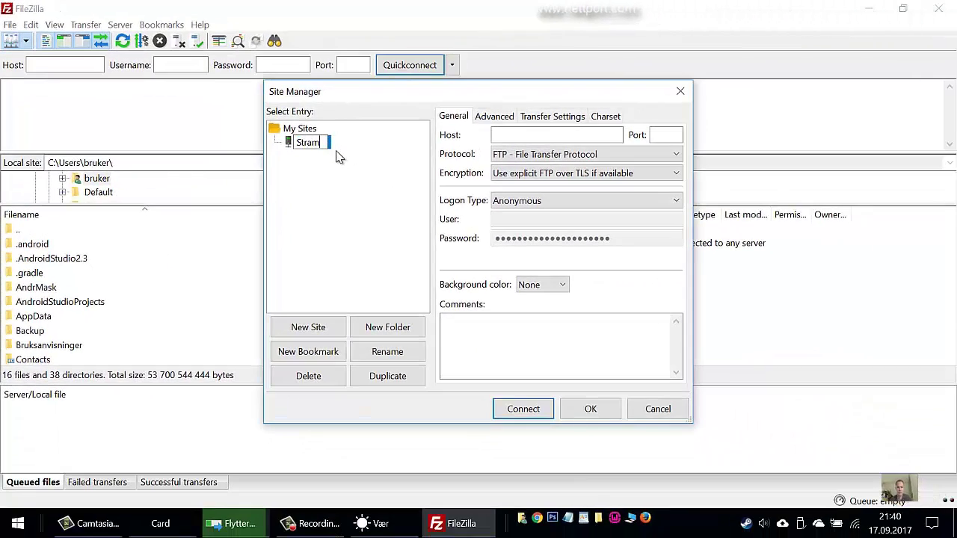
key("Tab")
key("Tab")
key("Tab")
key("Tab")
key("Tab")
key("Tab")
key("Tab")
key("Tab")
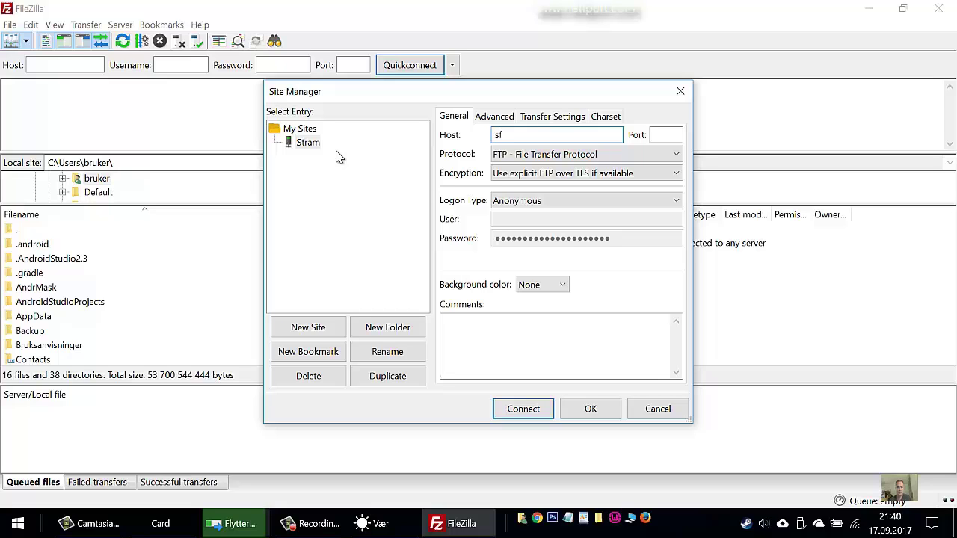
Set Stram's host to sftp.nettport.com, protocol SFTP, Normal logon, with user name and password
type("sftp.nettport.com")
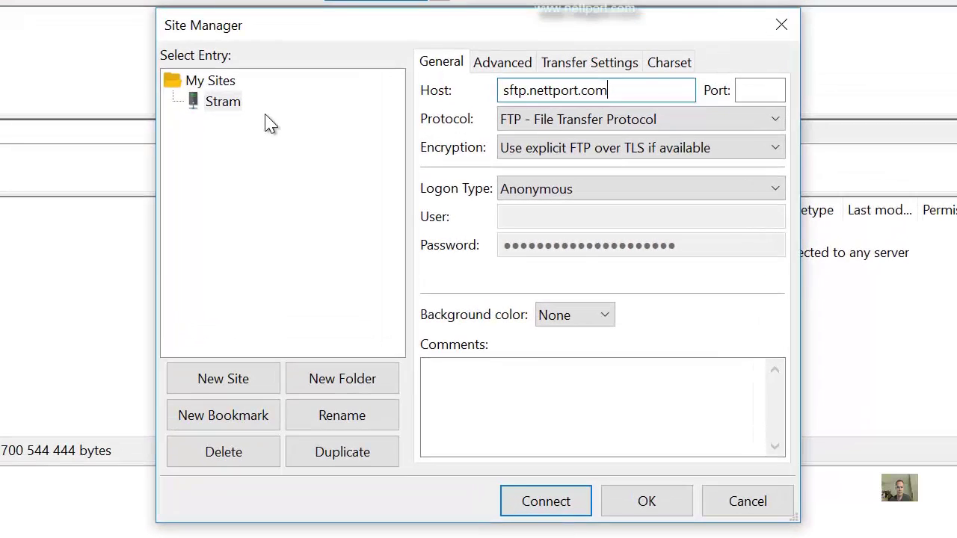
key("Tab")
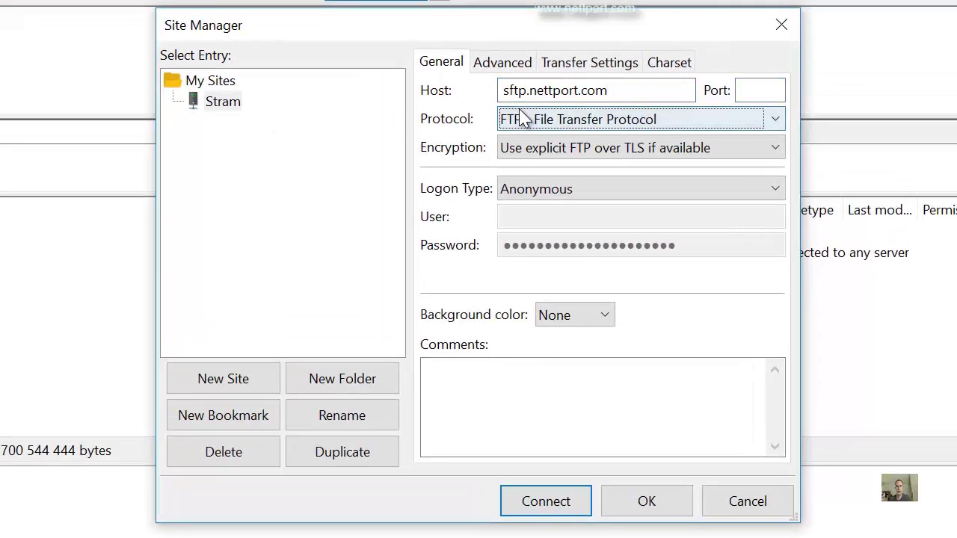
left_click(583, 122)
left_click(551, 158)
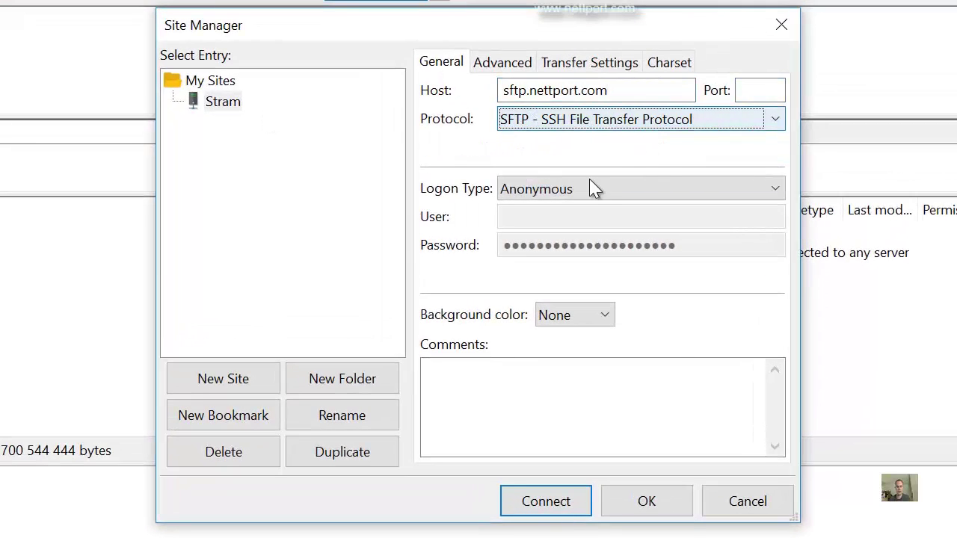
left_click(569, 191)
left_click(545, 228)
left_click(554, 219)
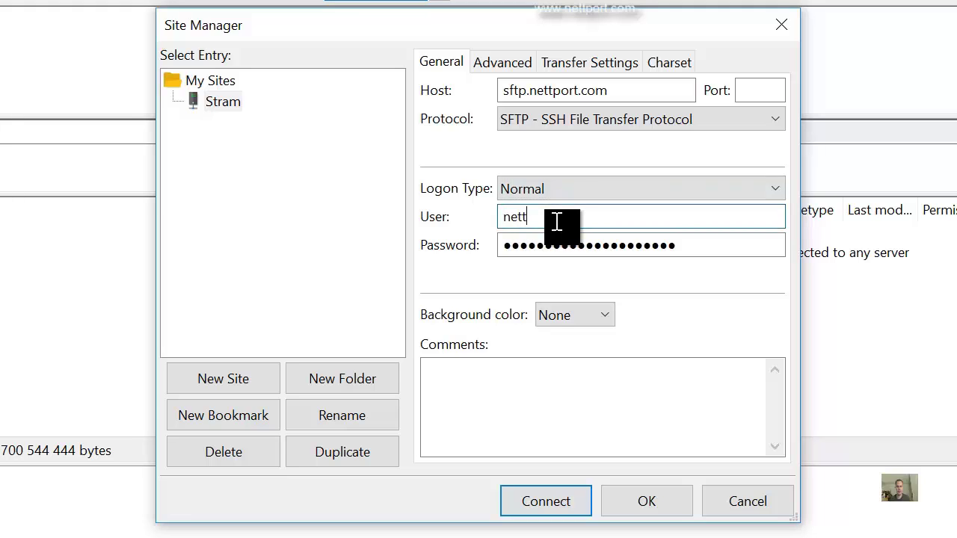
key("Tab")
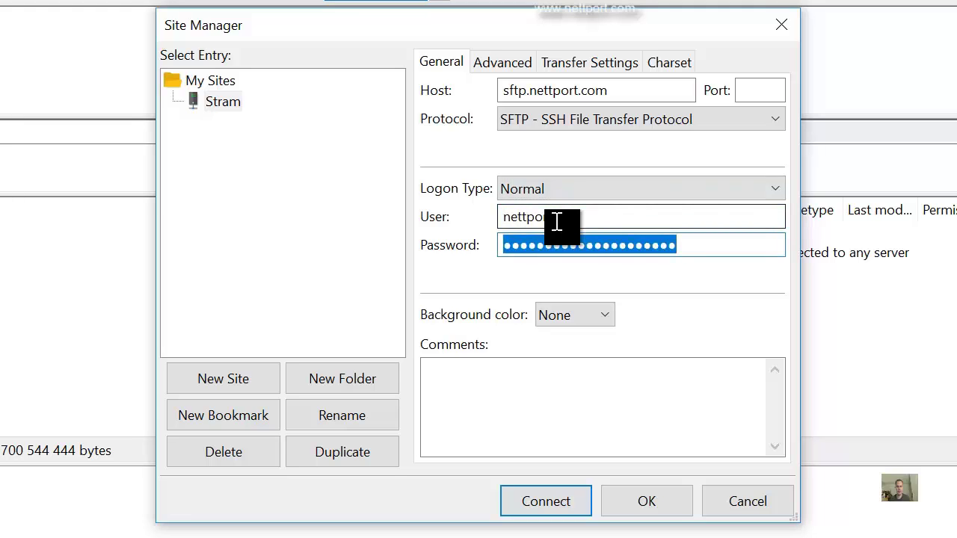
type("••")
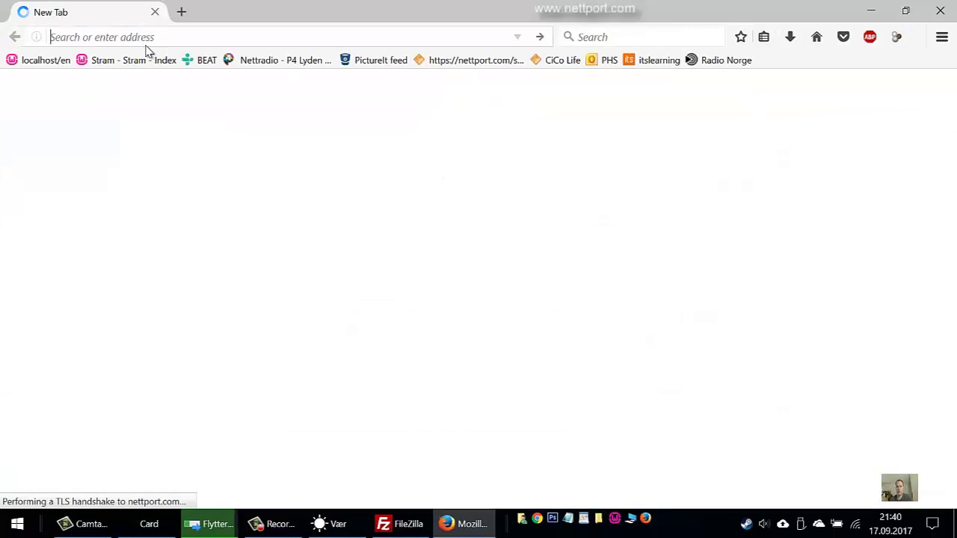
Load one.com and log in to the Control Panel
type("one.comhttps://nettport.com/en/")
key("ctrl+a")
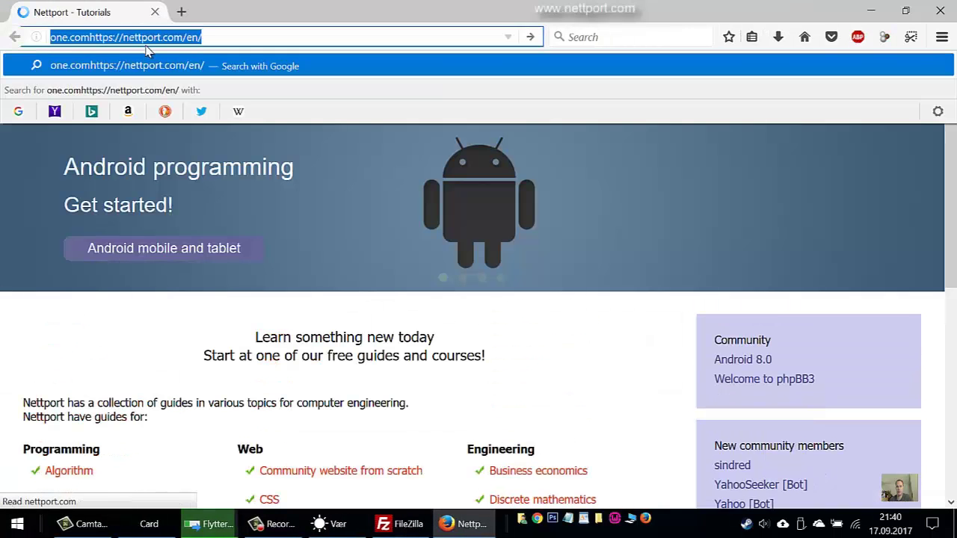
type("one.com/")
key("Return")
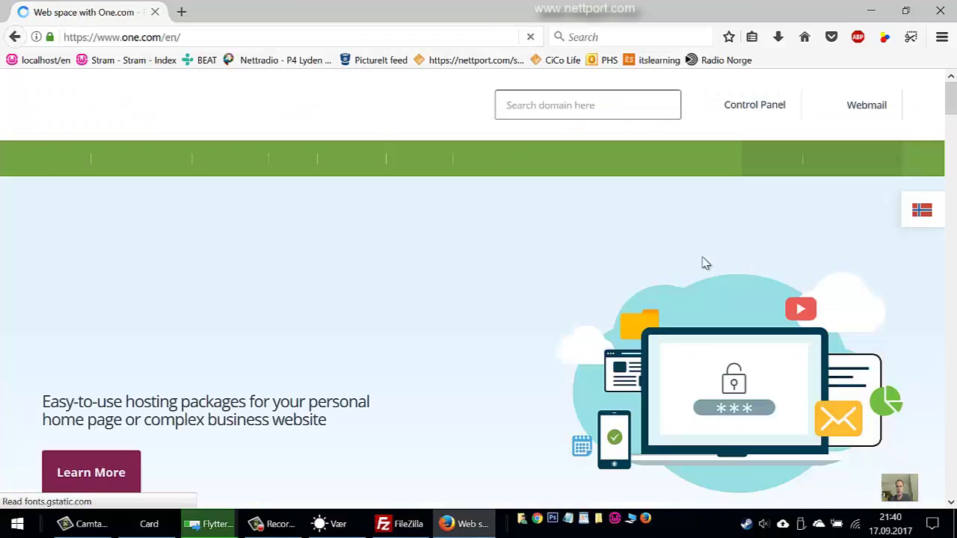
left_click(752, 106)
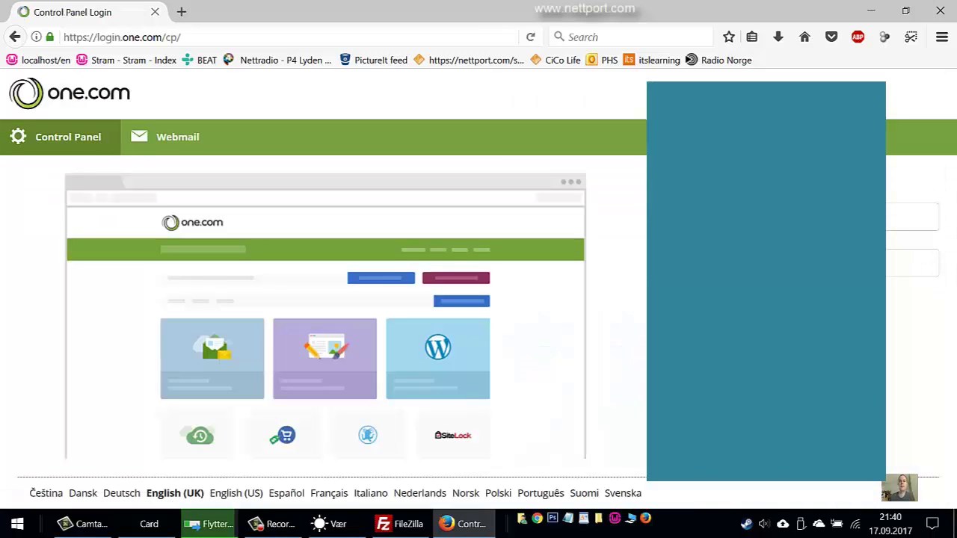
key("Return")
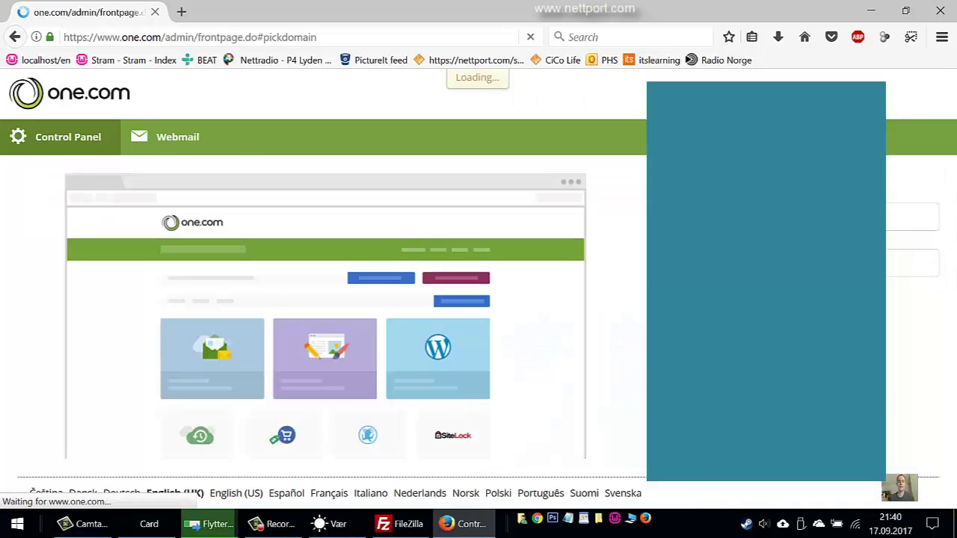
On the SSH & FTP page, request the SFTP password e-mail and confirm SFTP on port 22
scroll(656, 294, "down", 5)
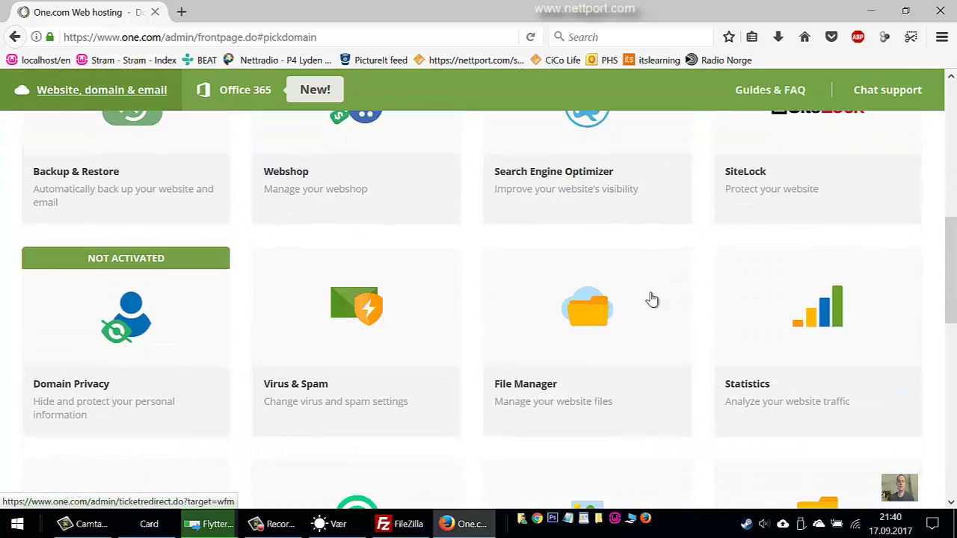
scroll(652, 299, "down", 3)
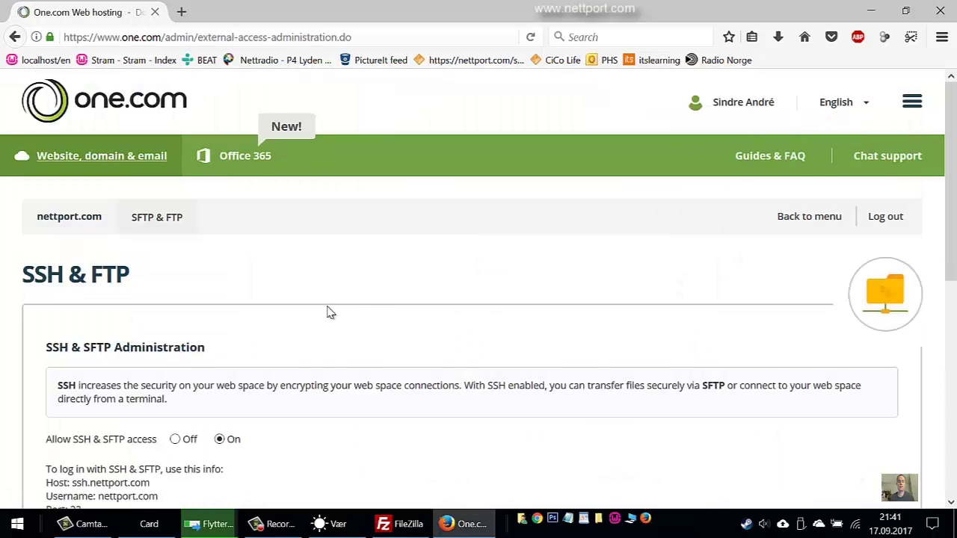
scroll(327, 311, "down", 4)
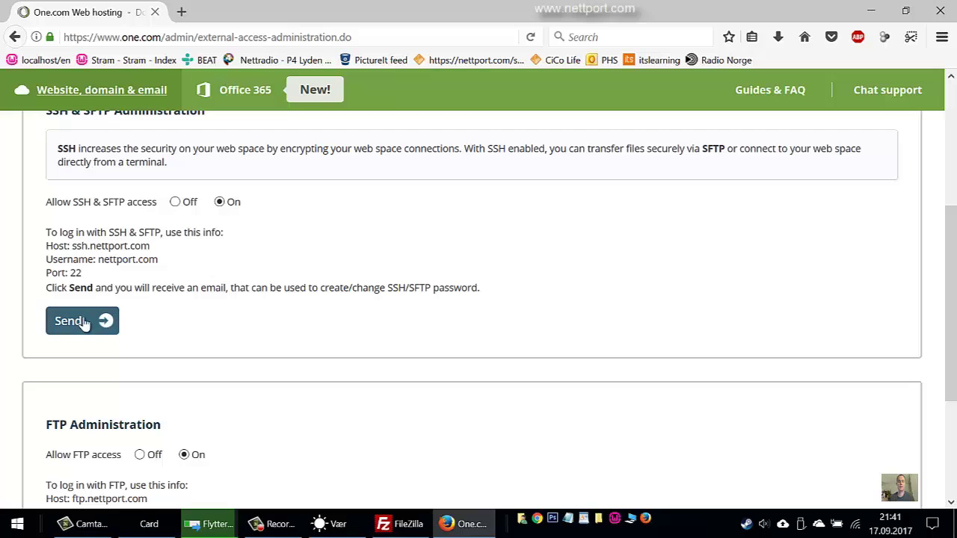
left_click(108, 322)
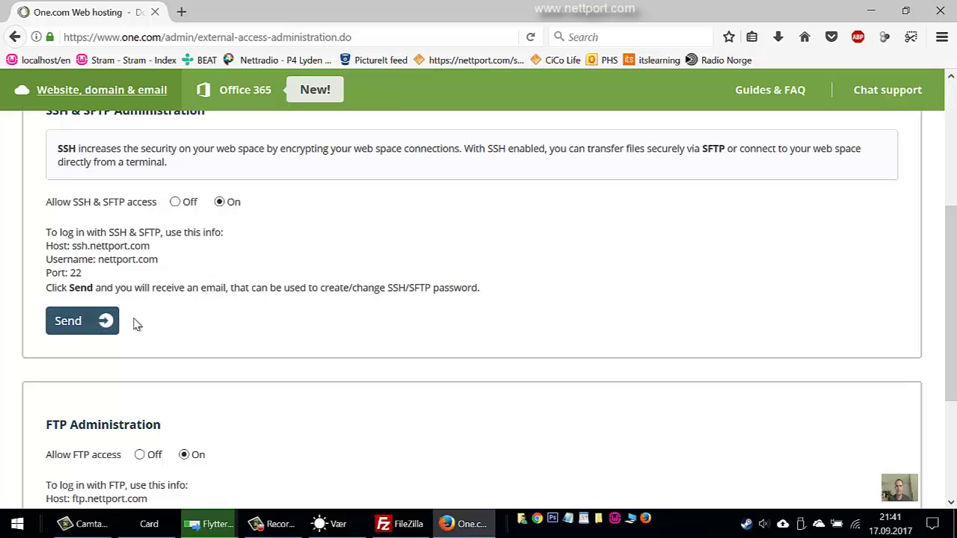
scroll(113, 336, "down", 1)
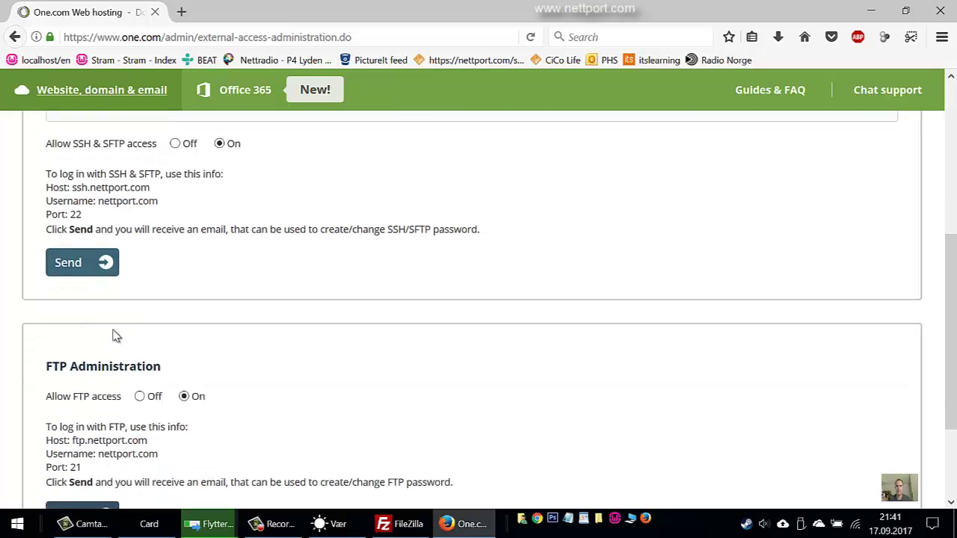
scroll(134, 295, "up", 2)
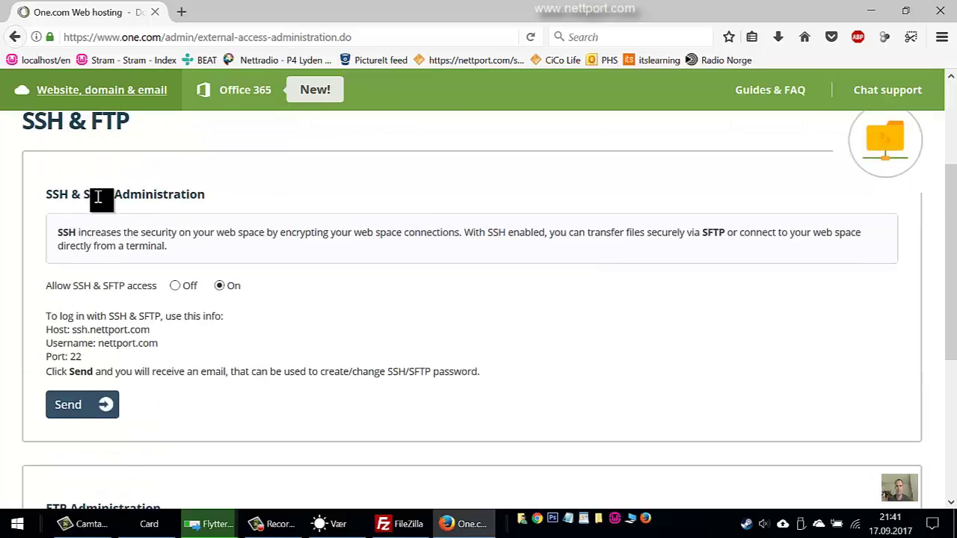
scroll(100, 308, "down", 2)
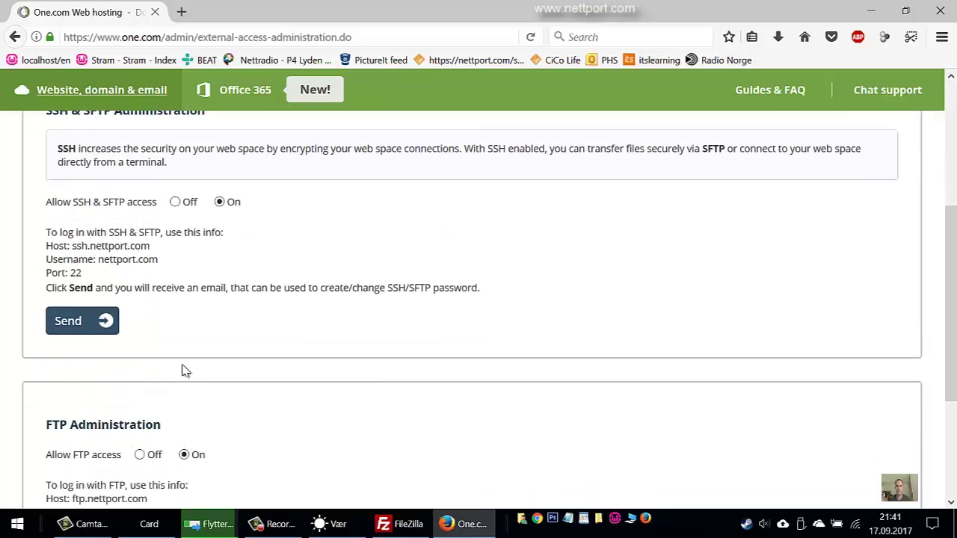
scroll(127, 318, "up", 4)
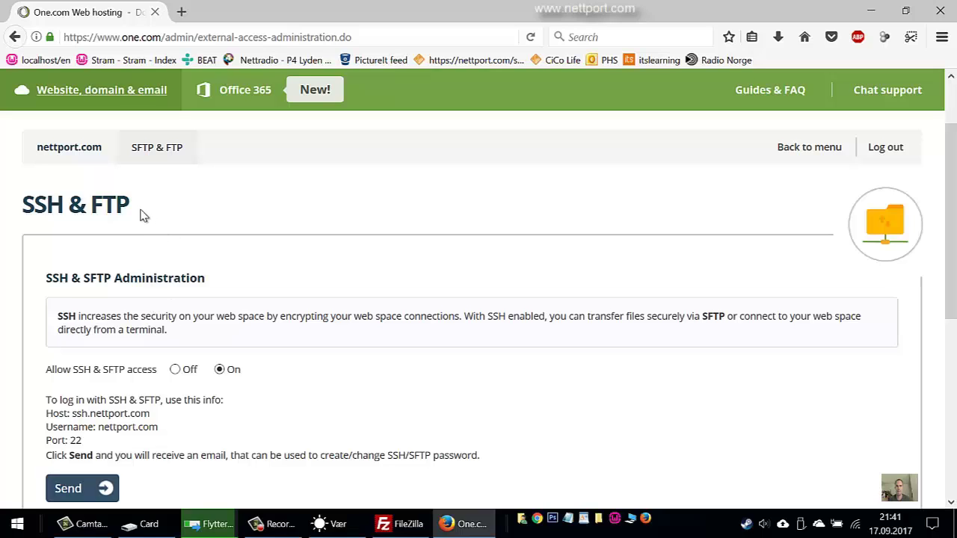
scroll(114, 348, "down", 6)
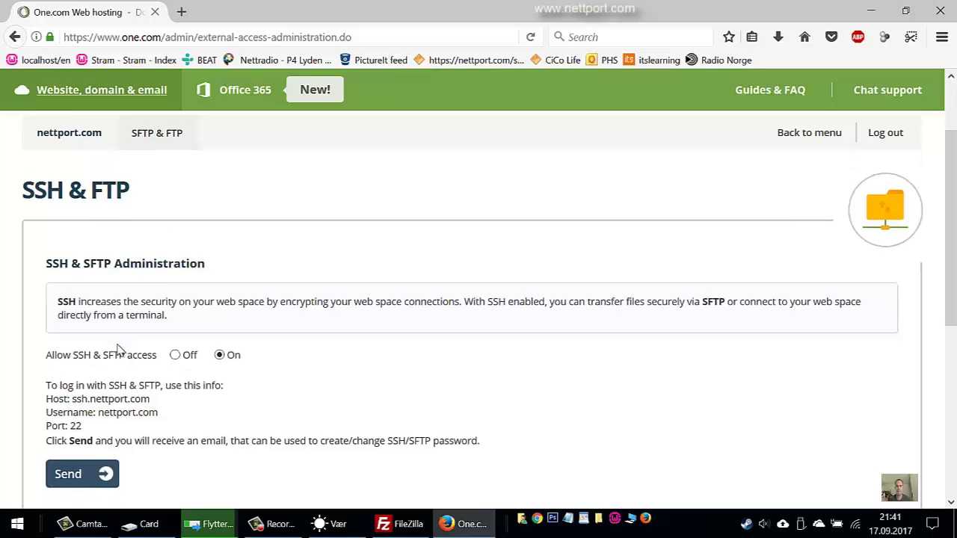
scroll(123, 340, "up", 6)
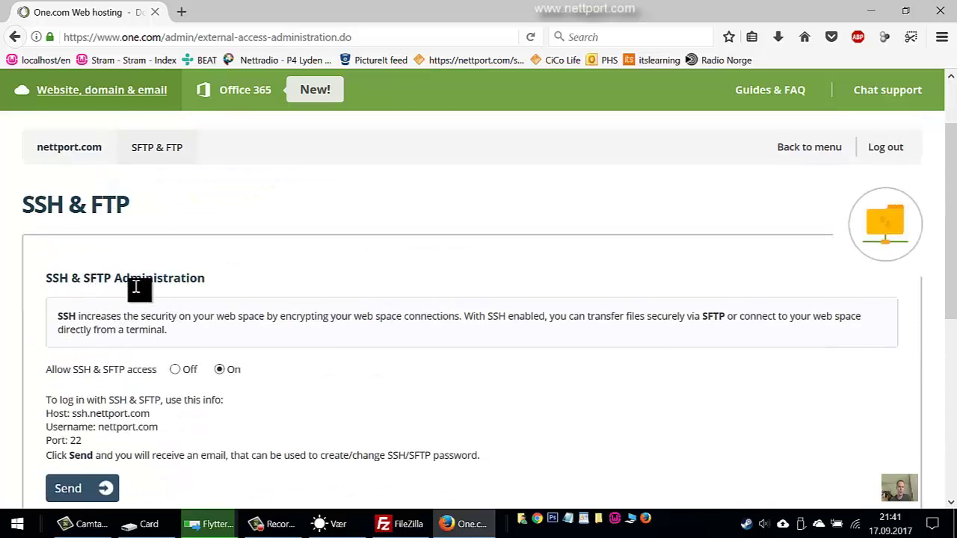
left_click(871, 9)
Dismiss the Feil ved flytting error and save the Stram site settings
left_click(570, 265)
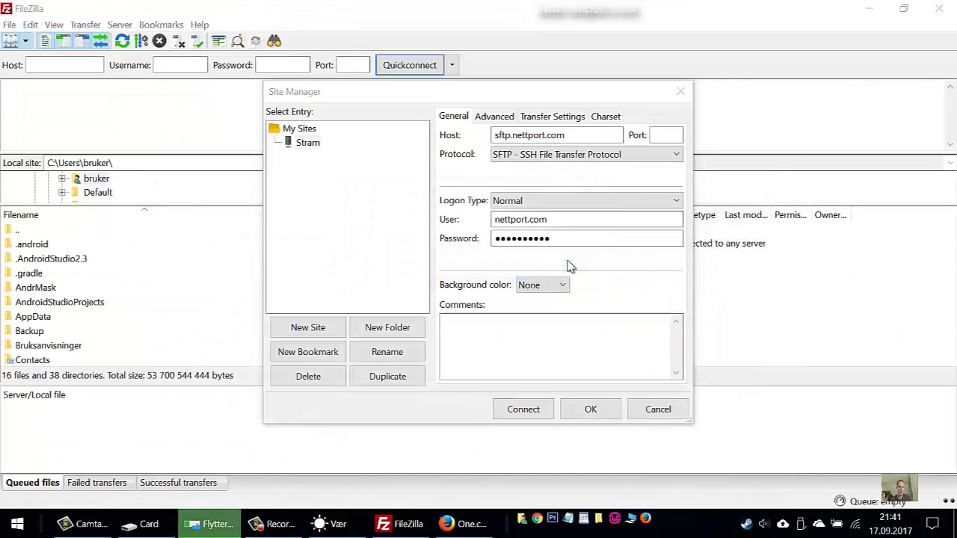
left_click(552, 238)
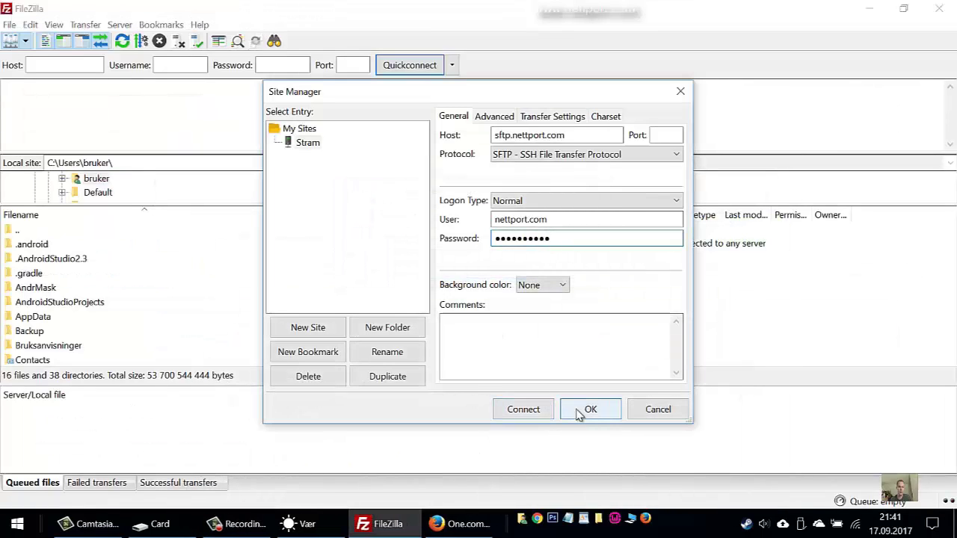
left_click(606, 412)
left_click(591, 411)
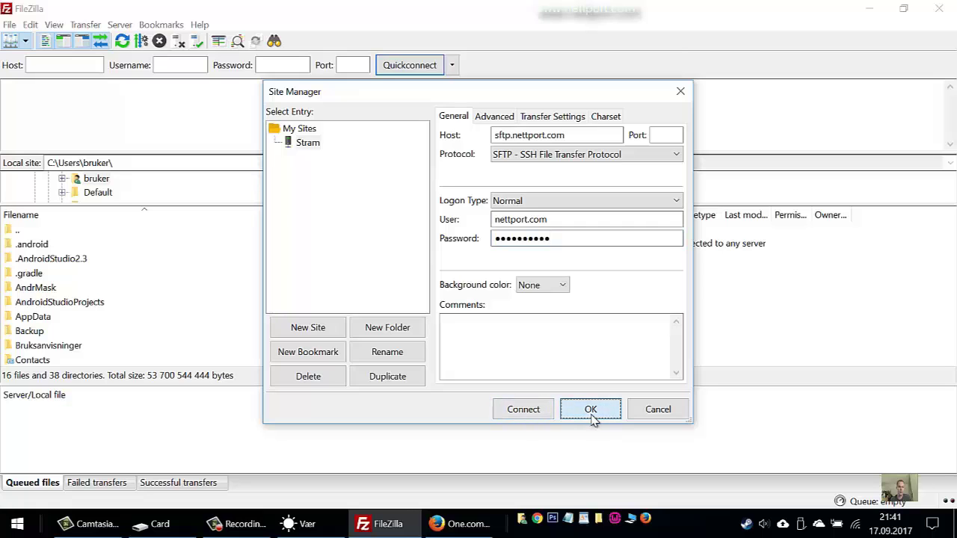
Connect to the Stram site and view the remote httpd.www folder
left_click(25, 42)
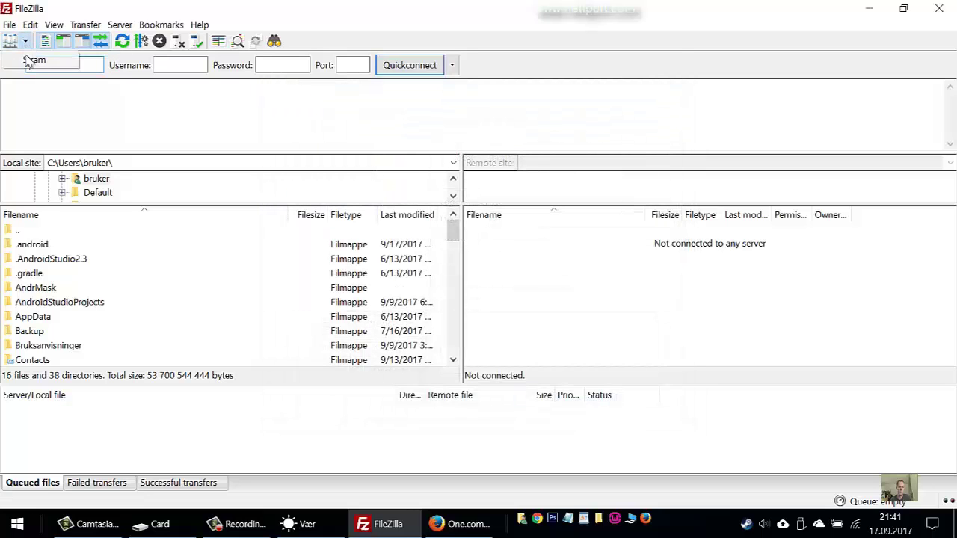
left_click(34, 59)
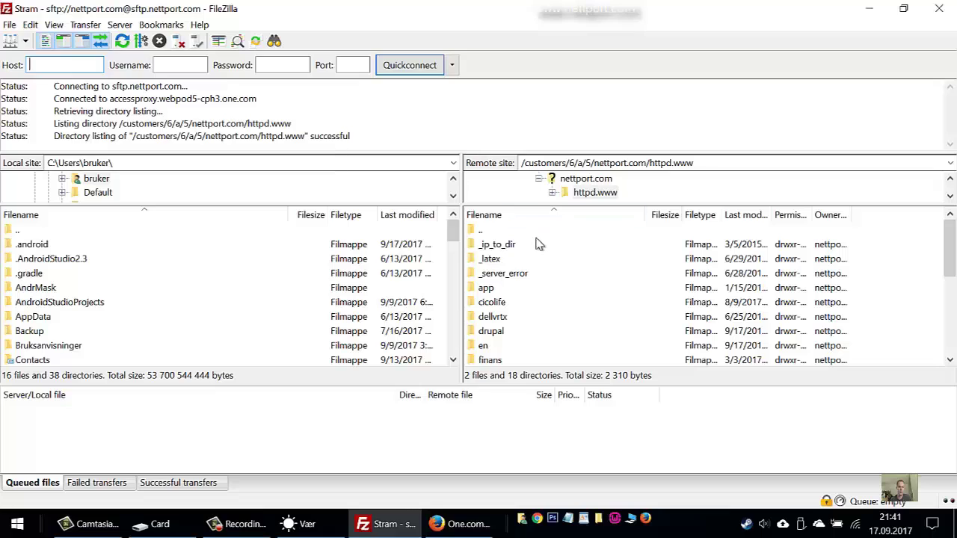
scroll(568, 349, "down", 4)
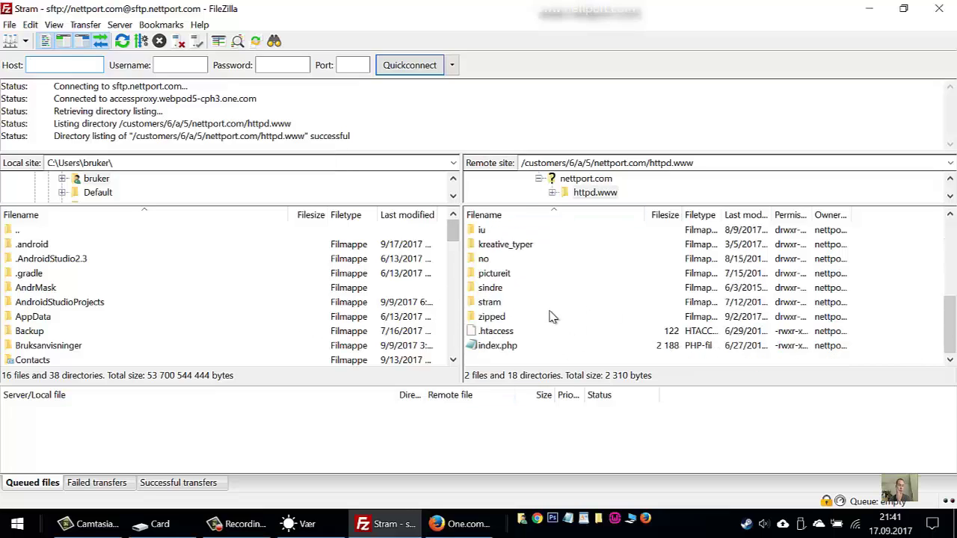
Search for drupal in Firefox and open drupal.org's Download & Extend page
left_click(379, 524)
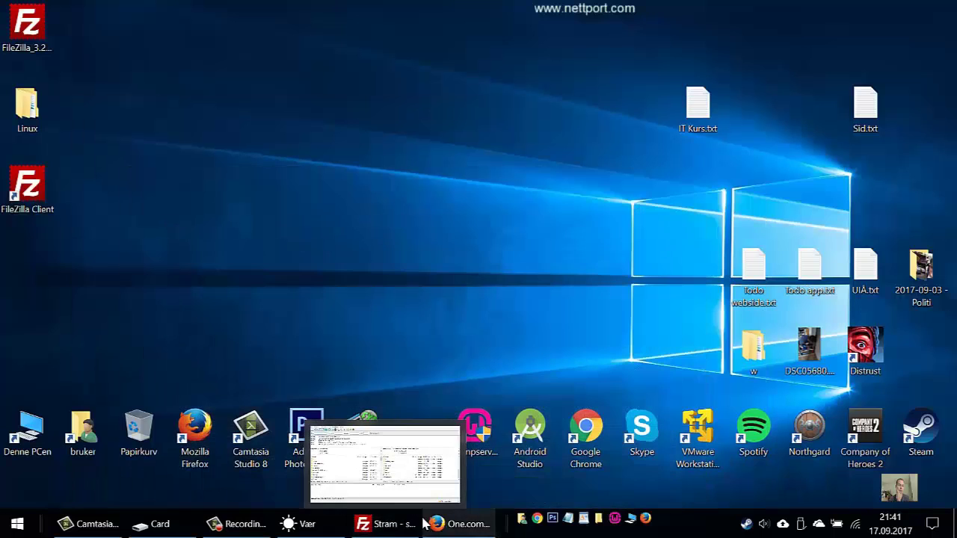
left_click(465, 524)
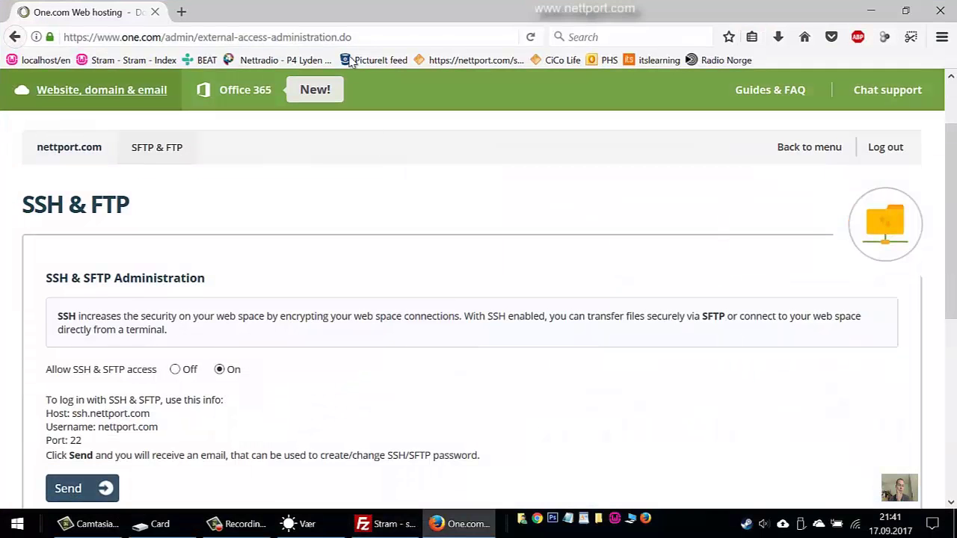
left_click(640, 37)
type("drupal")
key("Return")
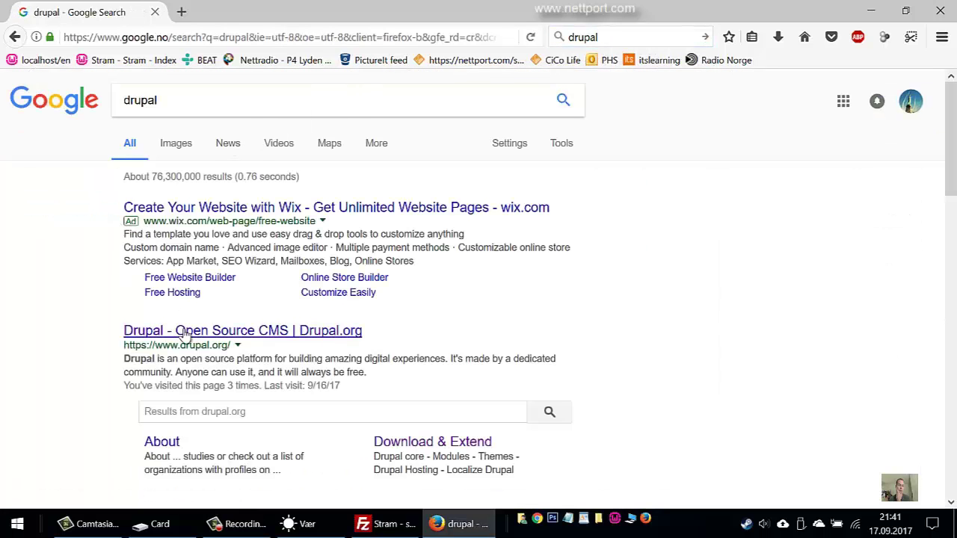
left_click(184, 334)
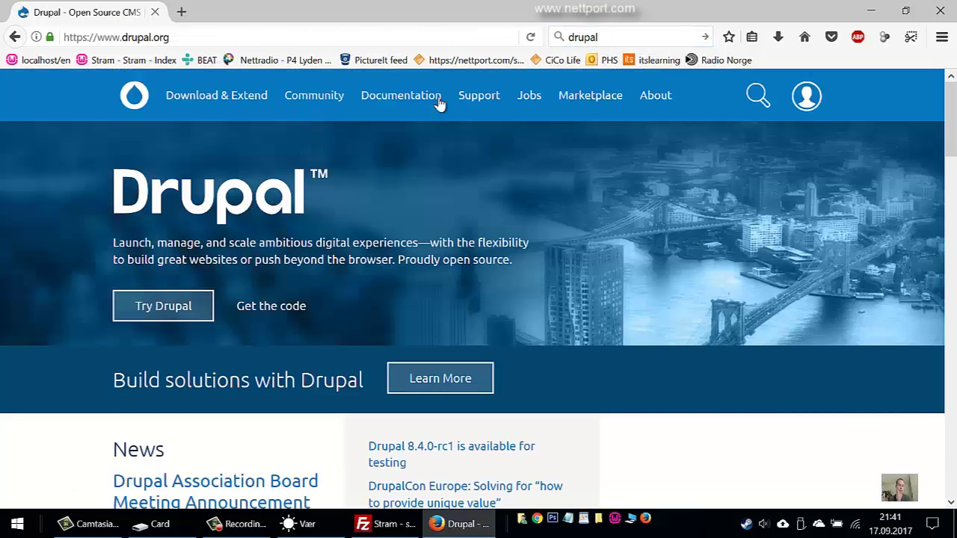
left_click(213, 95)
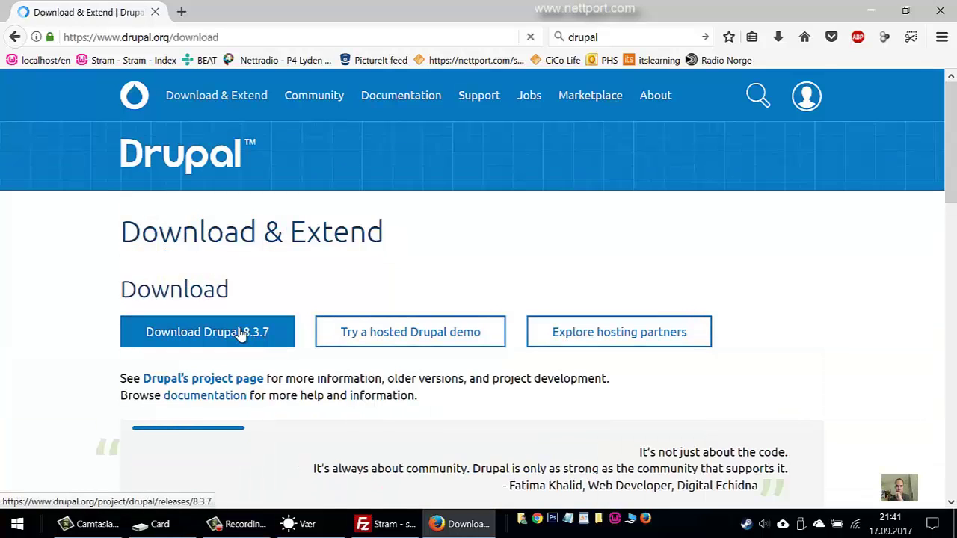
Save the Drupal 8.3.7 zip and open its folder in Nedlastinger
left_click(224, 342)
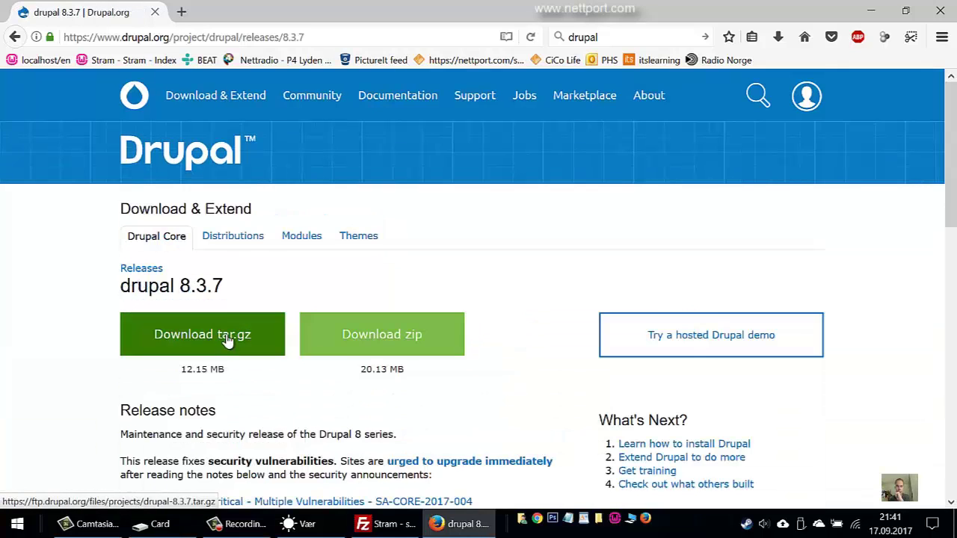
left_click(386, 338)
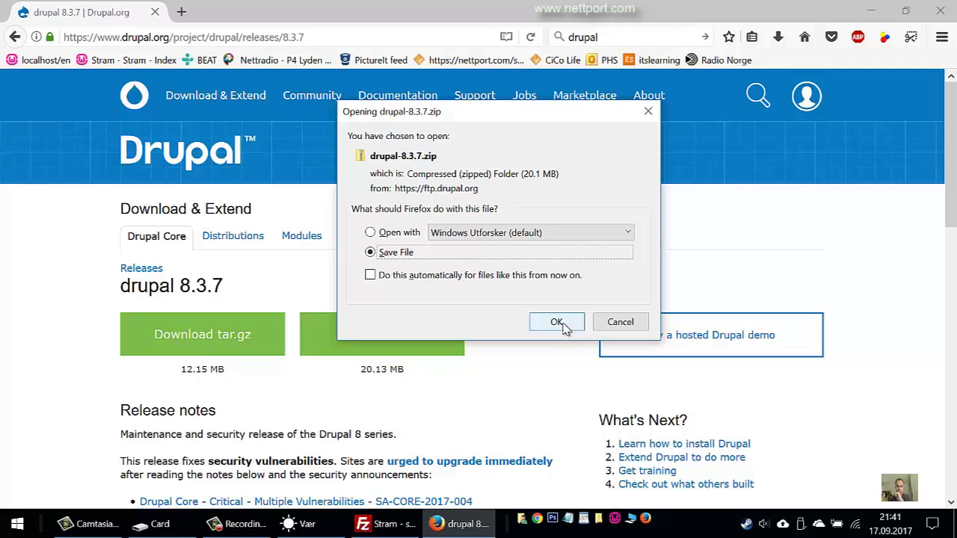
left_click(557, 323)
left_click(724, 472)
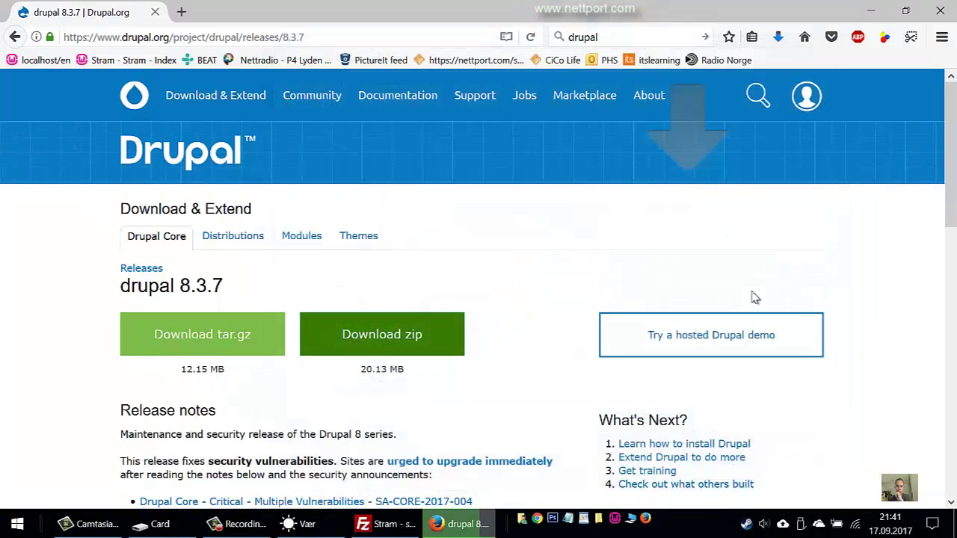
left_click(777, 37)
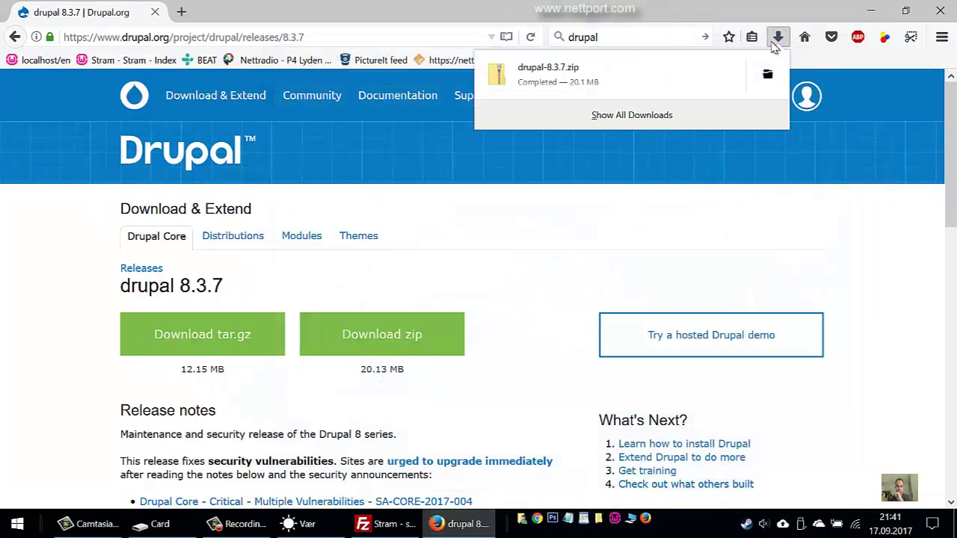
left_click(765, 75)
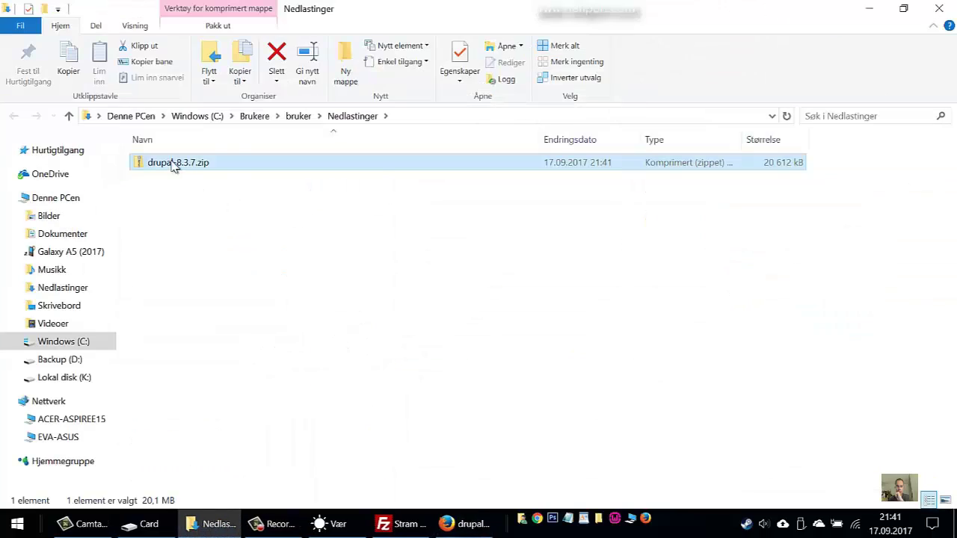
Extract all of drupal-8.3.7.zip with Pakk ut alle
right_click(173, 165)
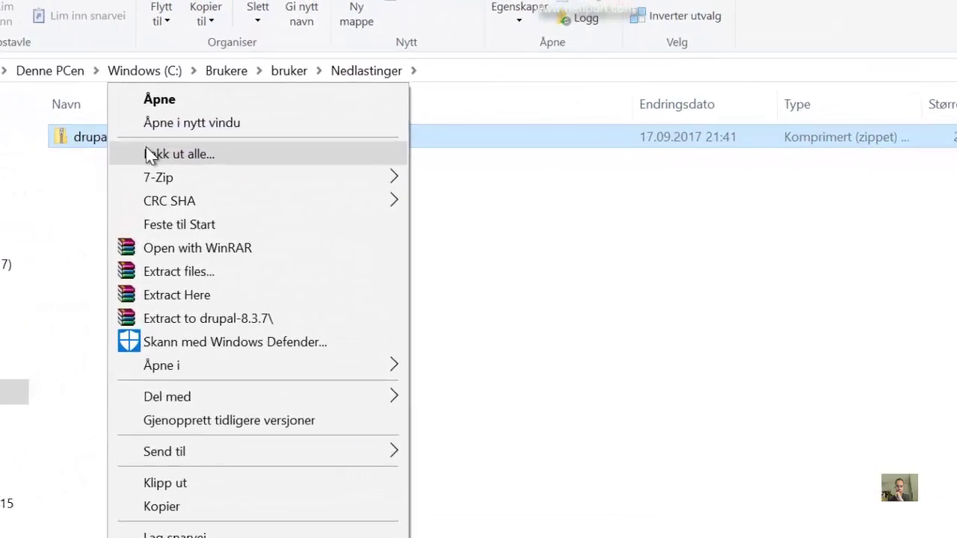
left_click(219, 175)
left_click(736, 516)
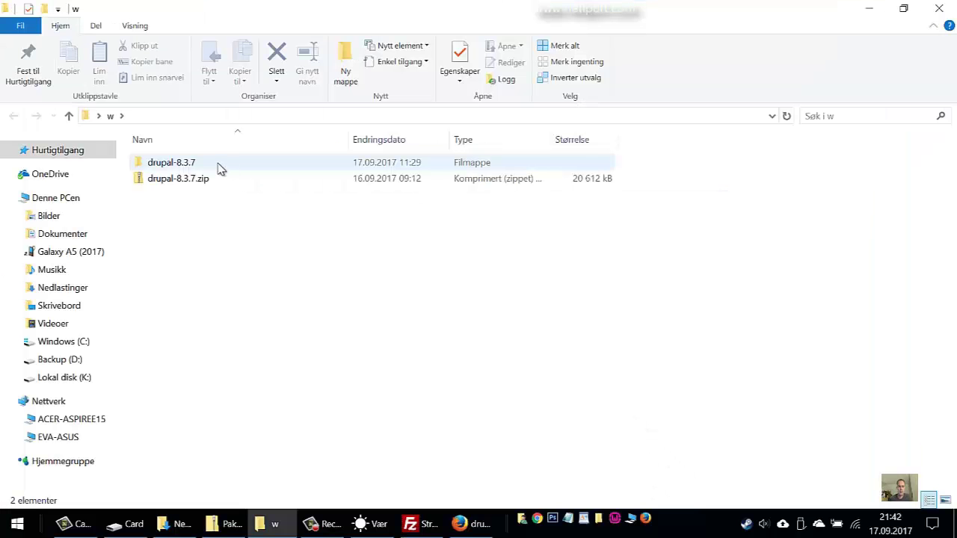
Open the nested drupal-8.3.7\drupal-8.3.7 folder, select all 22 items, and return to FileZilla
double_click(217, 167)
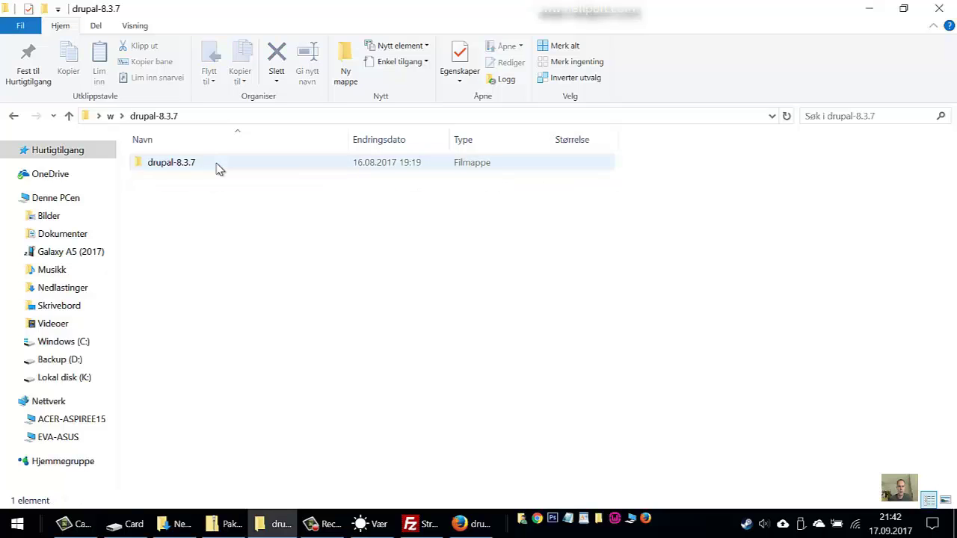
double_click(216, 167)
scroll(695, 293, "down", 1)
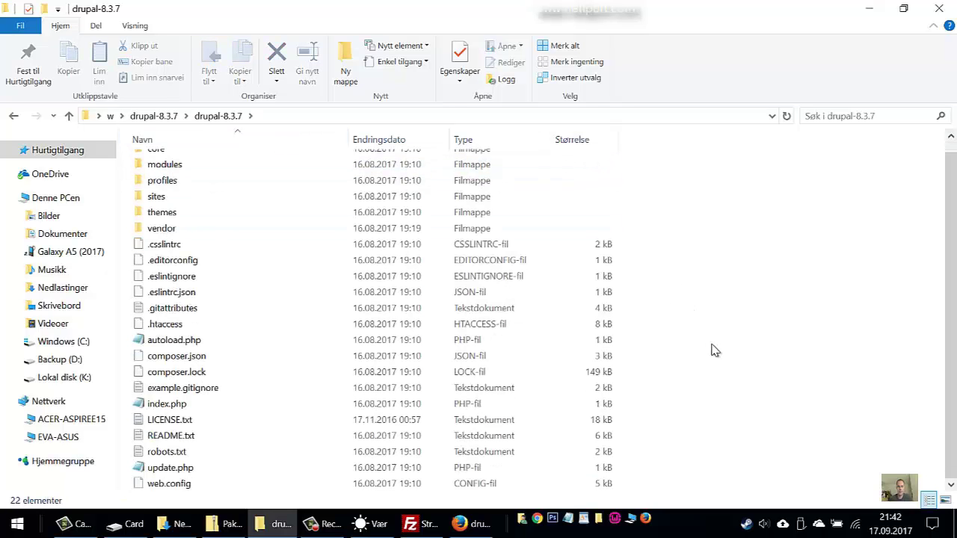
key("ctrl+a")
scroll(709, 348, "up", 1)
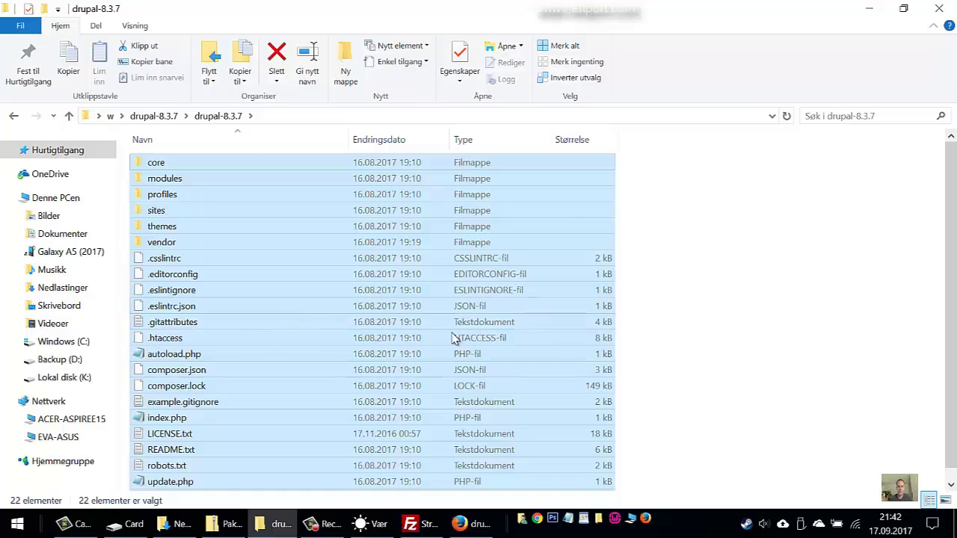
mouse_move(419, 523)
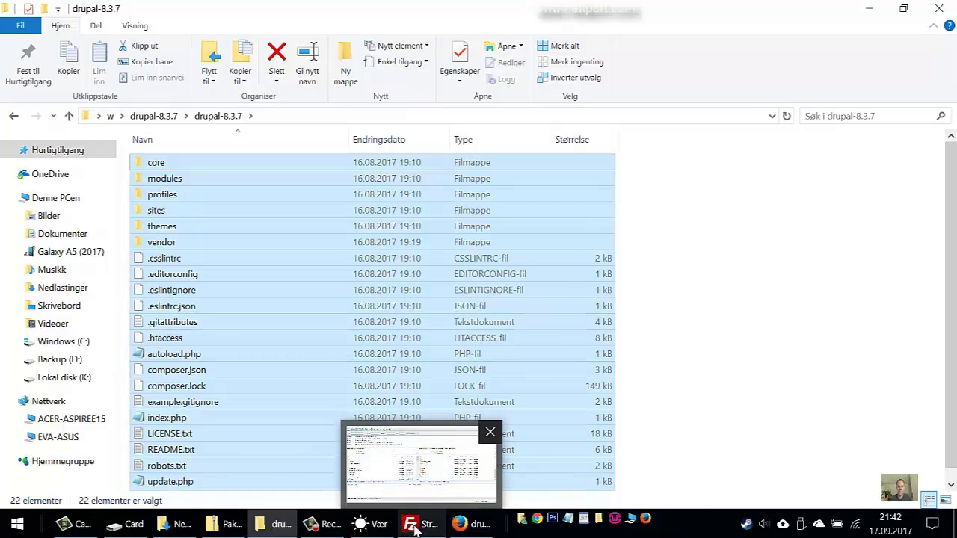
left_click(425, 471)
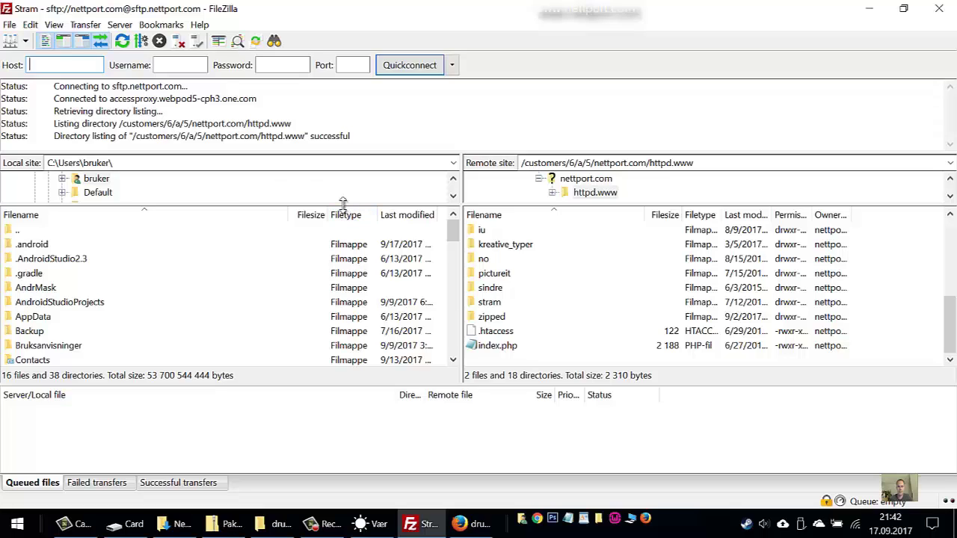
Browse FileZilla's local side to Desktop\w\drupal-8.3.7\drupal-8.3.7
left_click_drag(343, 204, 224, 296)
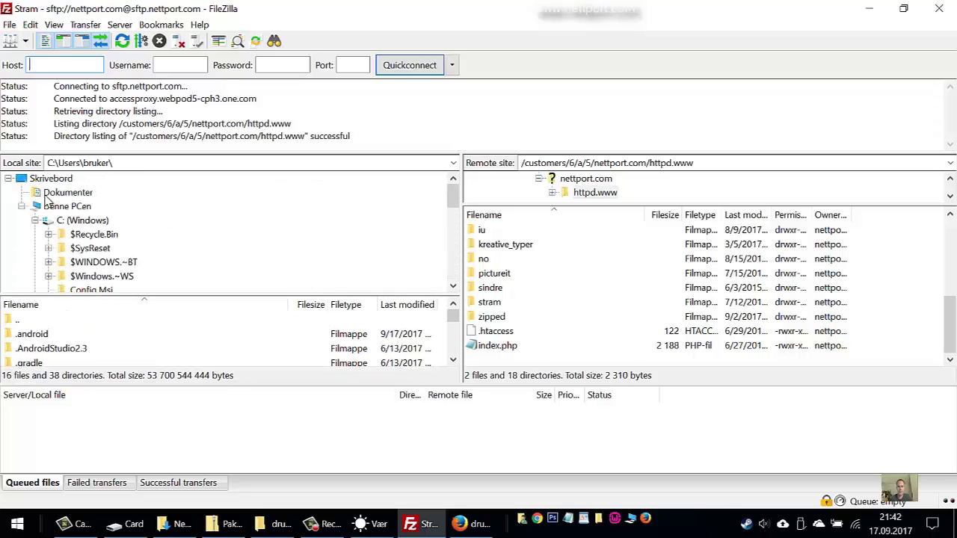
left_click(41, 178)
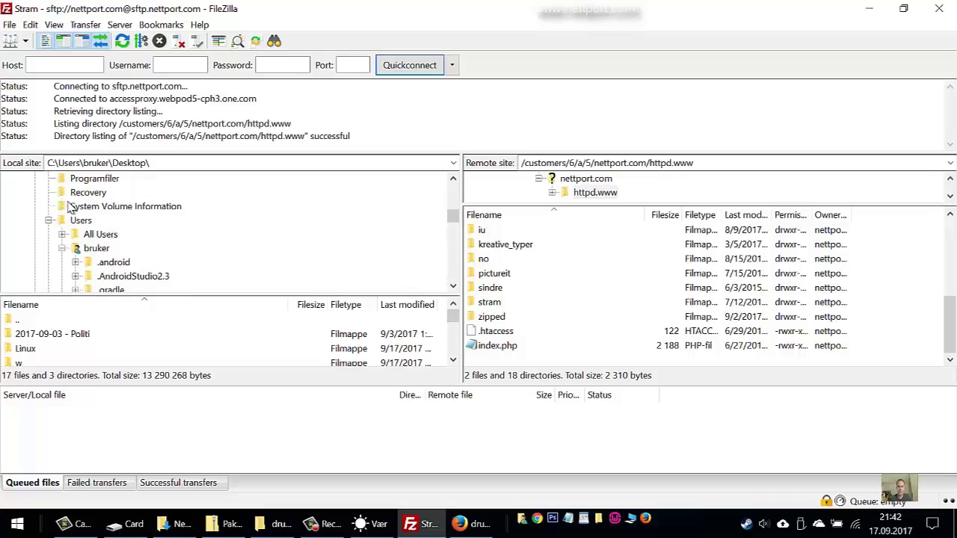
scroll(93, 239, "down", 2)
left_click(75, 192)
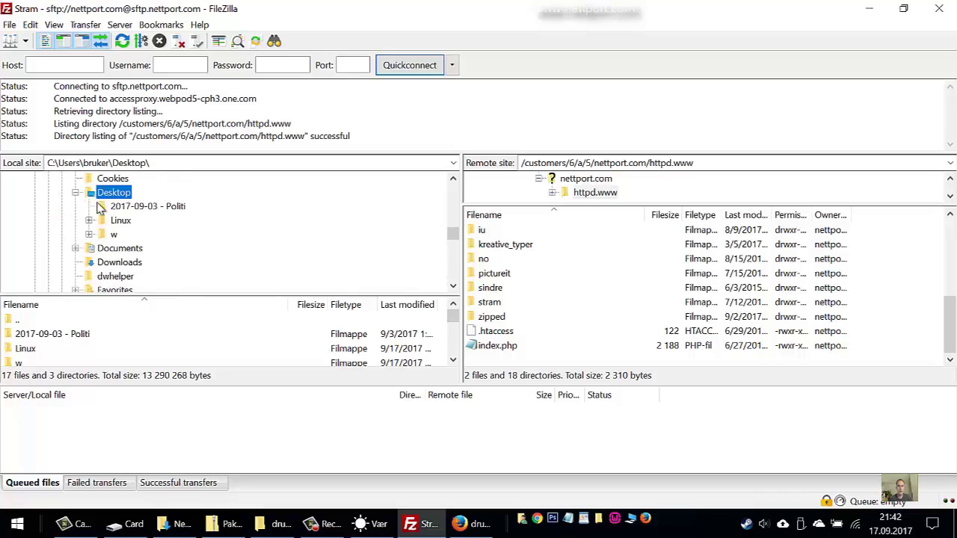
double_click(113, 234)
double_click(65, 159)
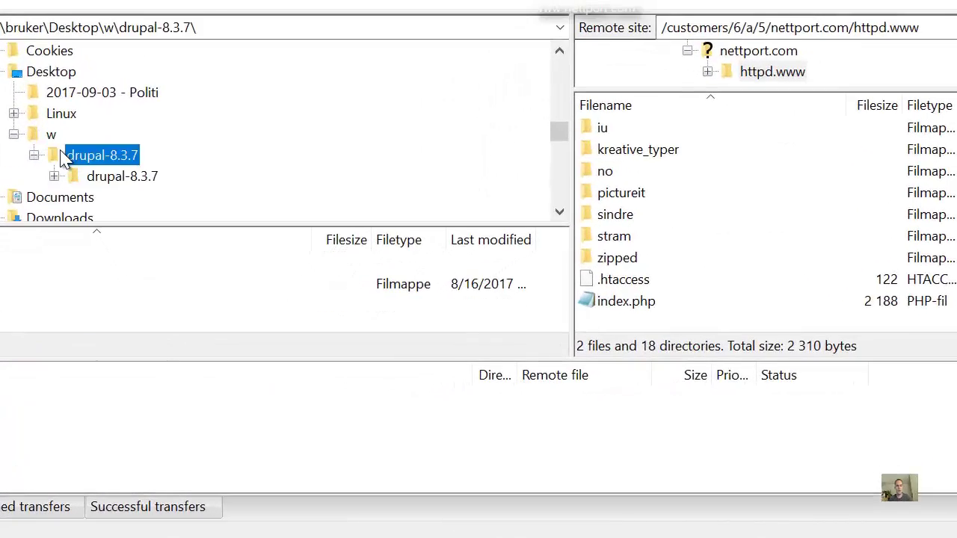
double_click(75, 177)
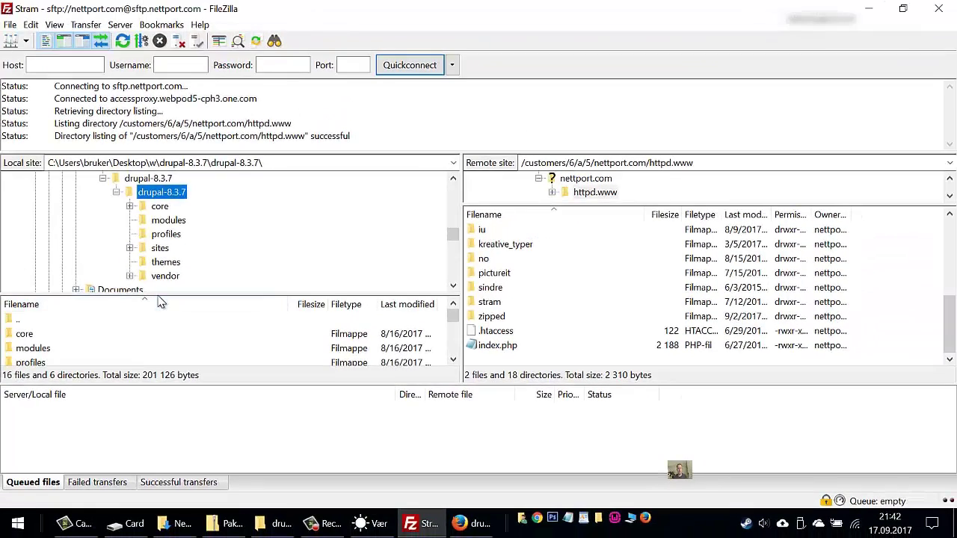
left_click_drag(159, 296, 180, 211)
Open the remote stram folder and select all 16 local files and 6 directories
double_click(478, 305)
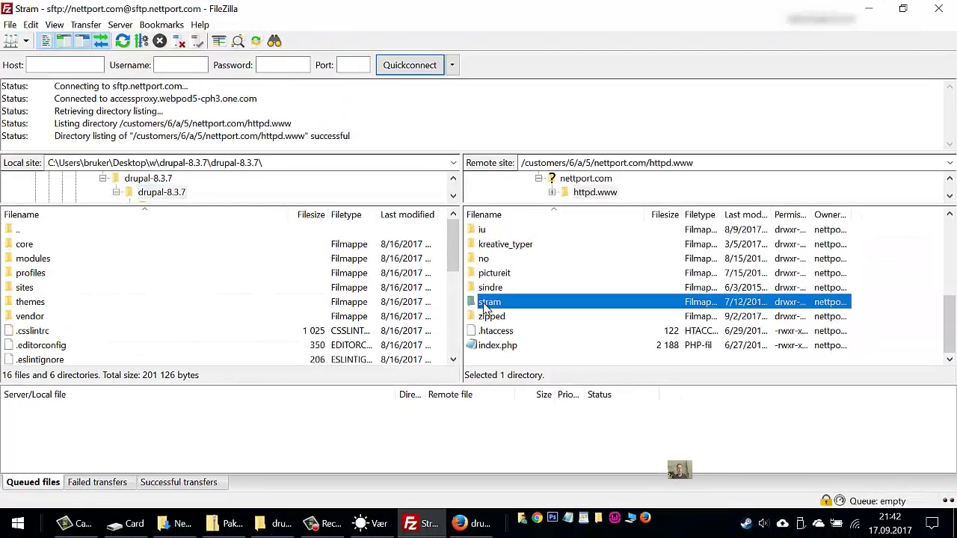
left_click(131, 279)
key("ctrl+a")
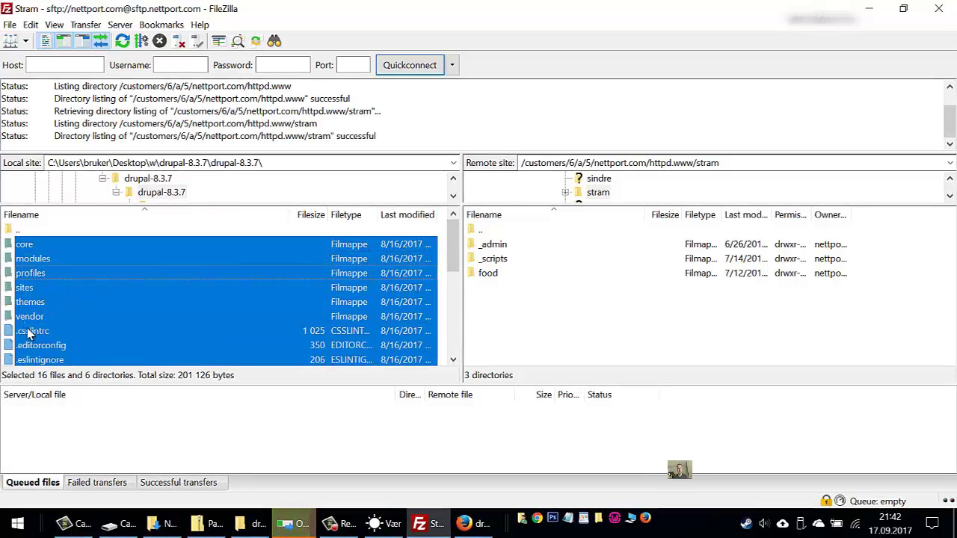
Drag the selected Drupal items onto the remote stram list to upload all 13026 files
left_click_drag(167, 250, 525, 314)
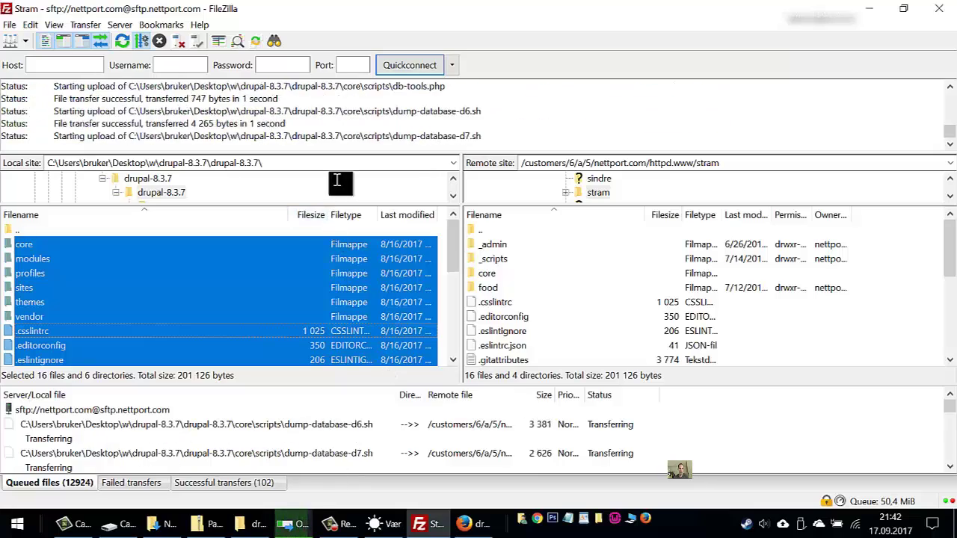
left_click_drag(340, 152, 340, 103)
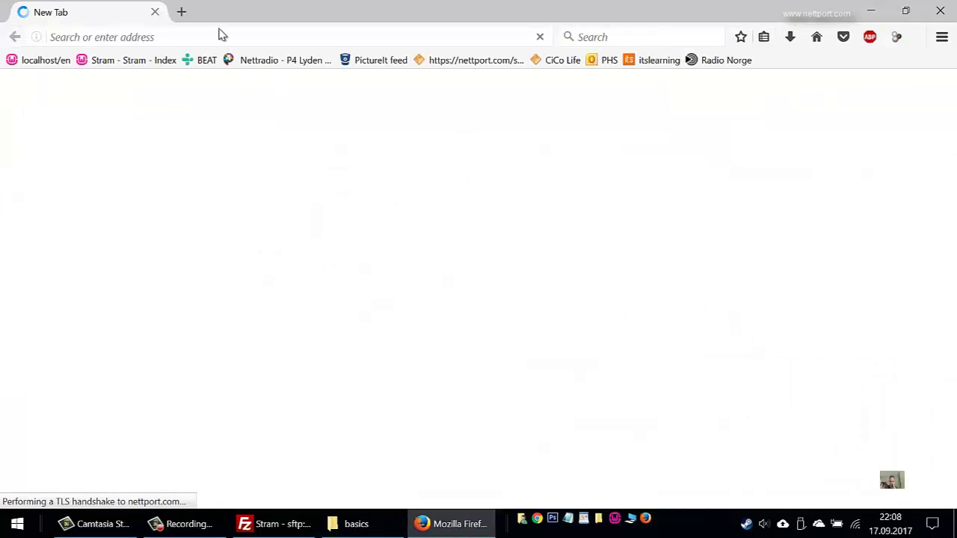
left_click(202, 37)
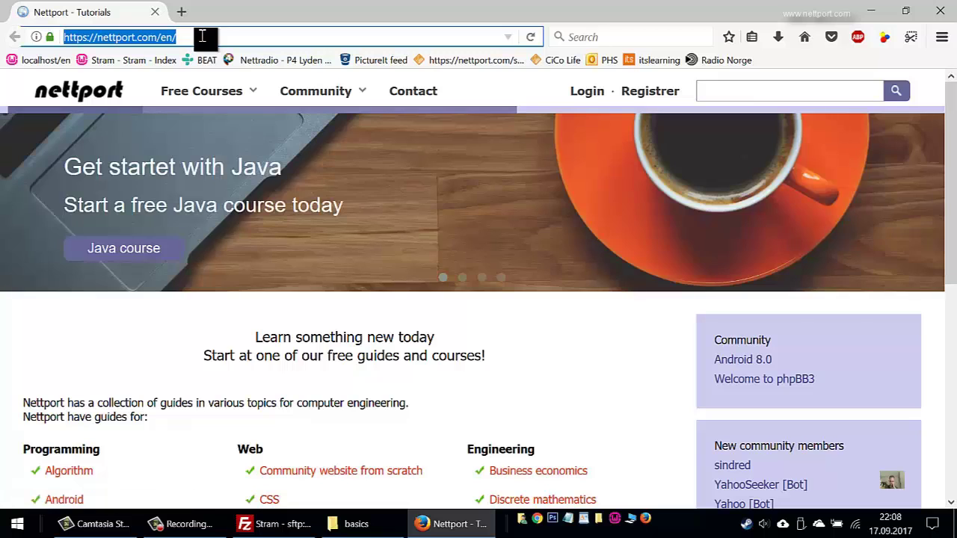
type("http://")
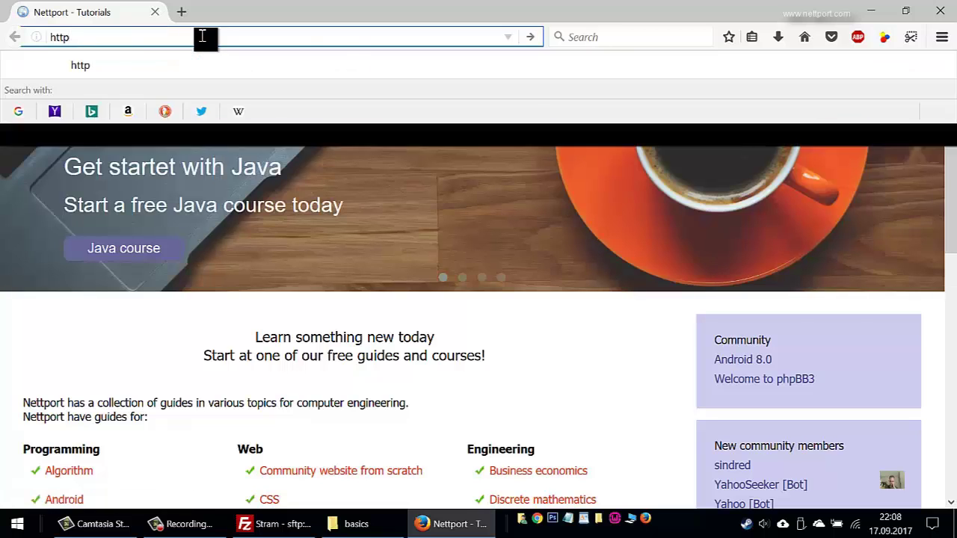
key("BackSpace")
key("BackSpace")
key("BackSpace")
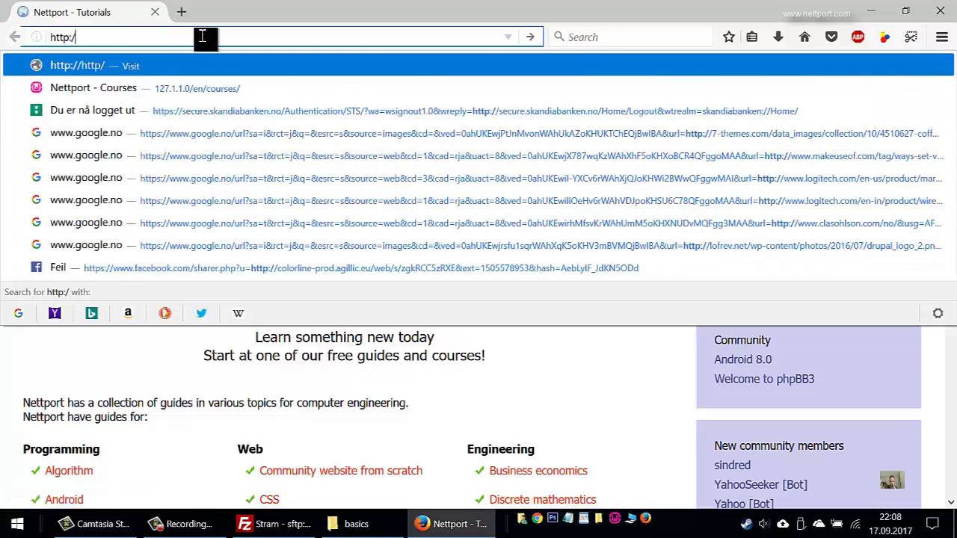
type("s://")
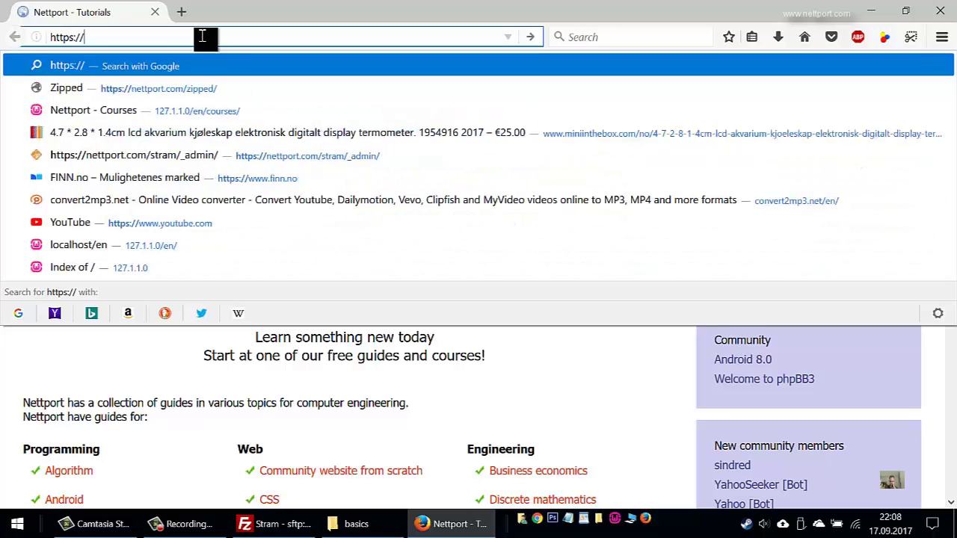
type("stram.nettport.co")
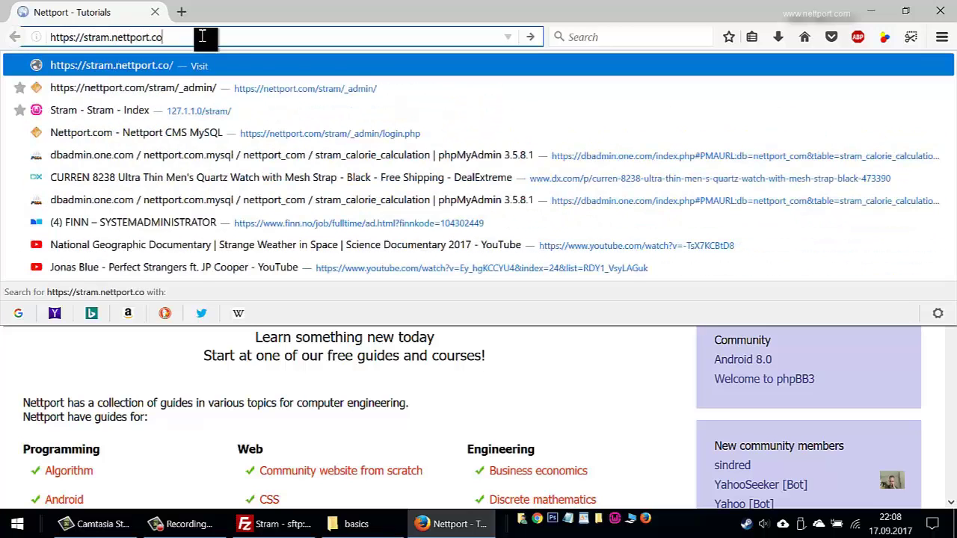
type("m")
key("Return")
mouse_move(268, 132)
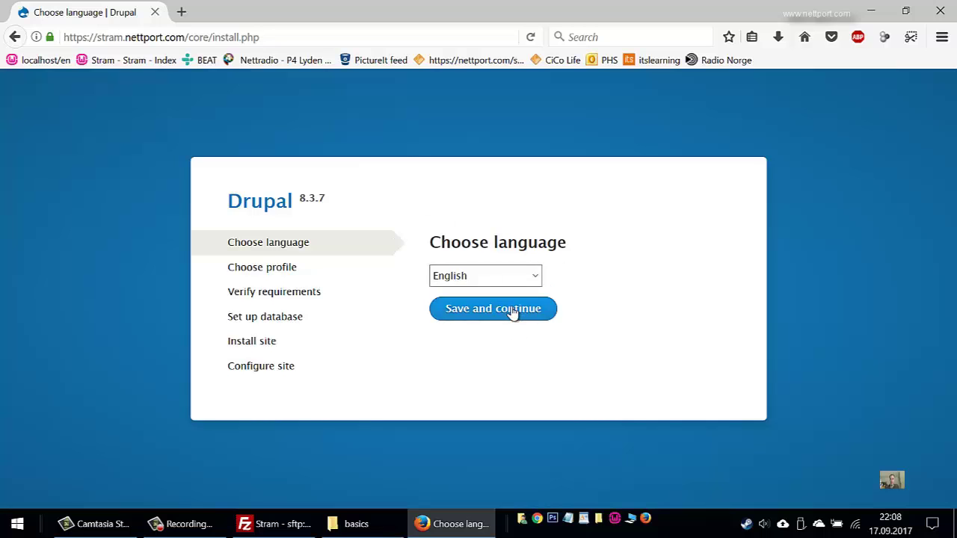
Continue the Drupal installer with English and the Standard profile to reach database configuration
left_click(513, 313)
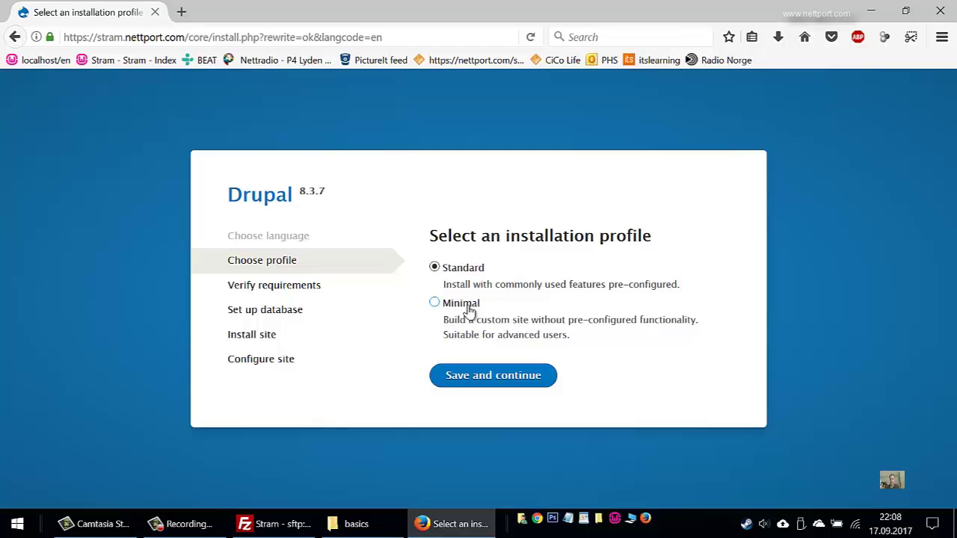
left_click(506, 380)
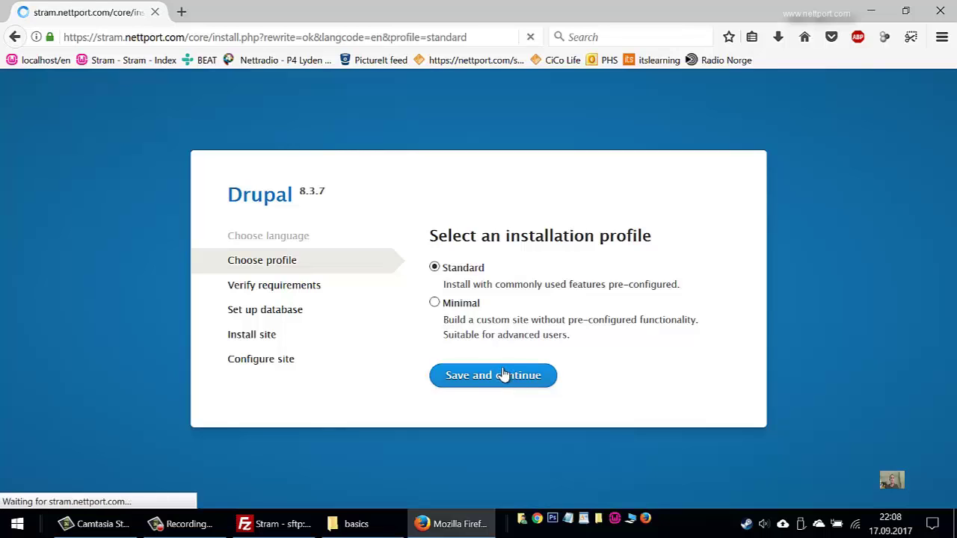
scroll(503, 362, "down", 10)
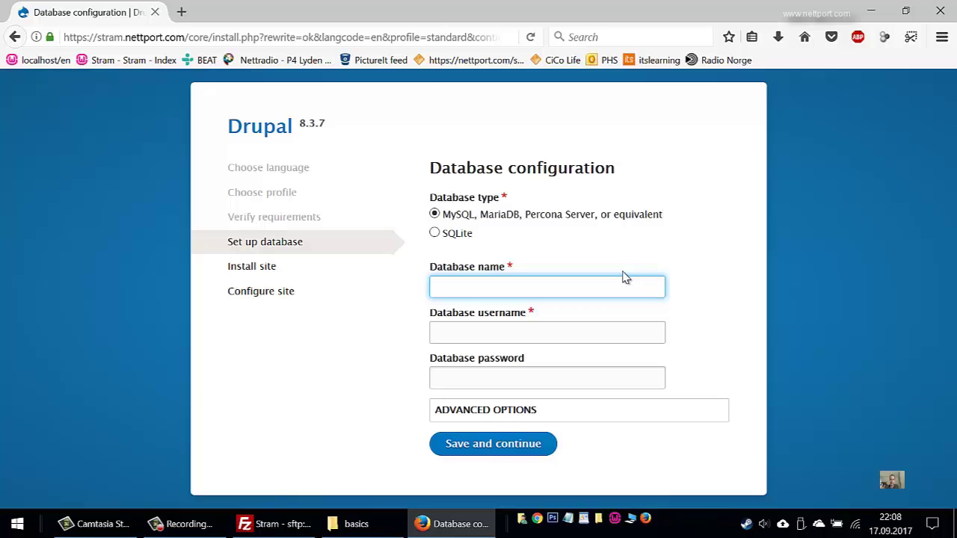
Open one.com's home page in a new browser tab
left_click(181, 12)
type("one.")
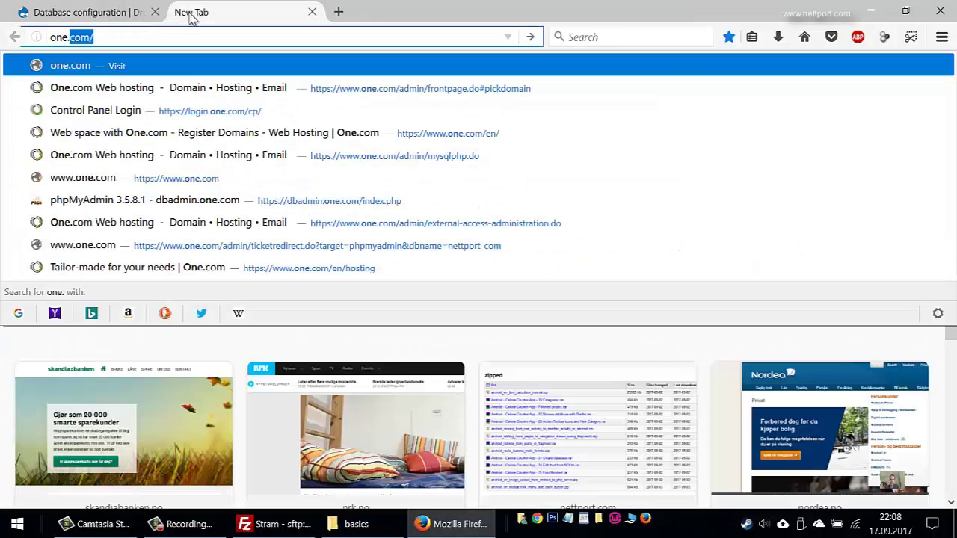
key("Return")
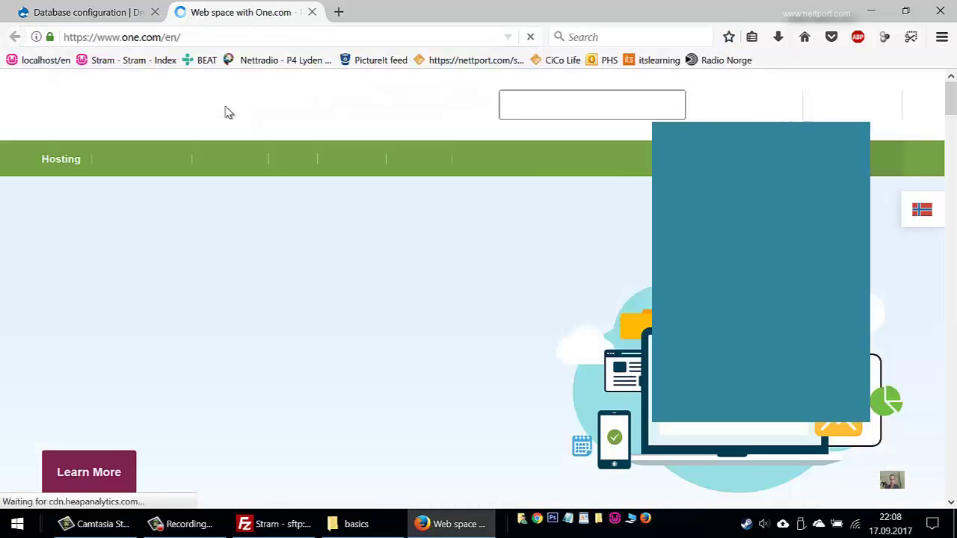
Look up the MariaDB details on one.com's PHP & Database page, then return to the Drupal tab
left_click(643, 142)
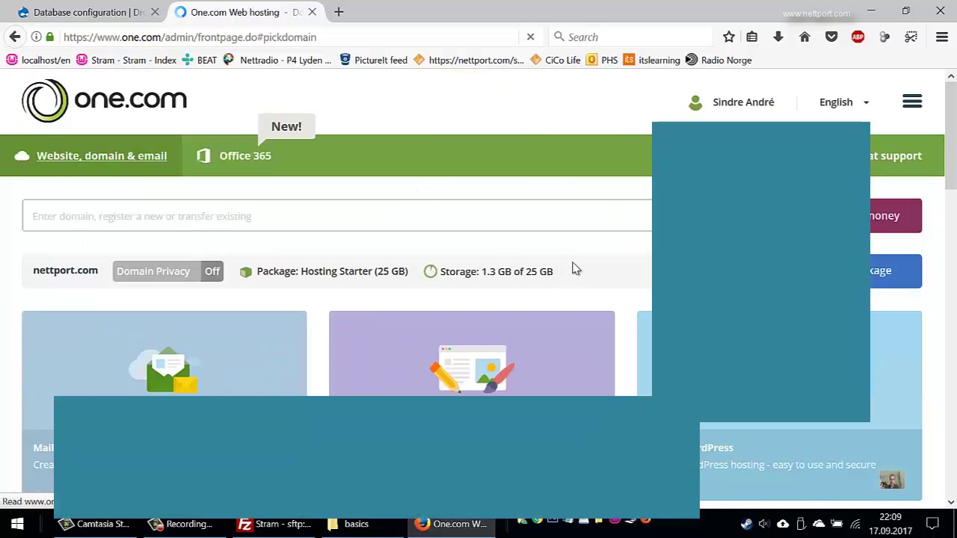
scroll(576, 269, "down", 5)
scroll(579, 269, "down", 3)
scroll(602, 271, "down", 3)
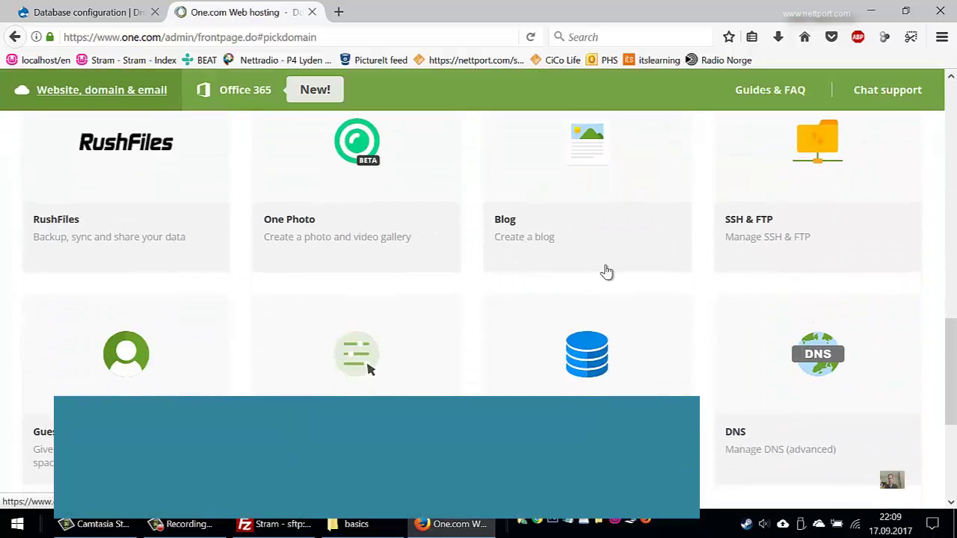
left_click(591, 376)
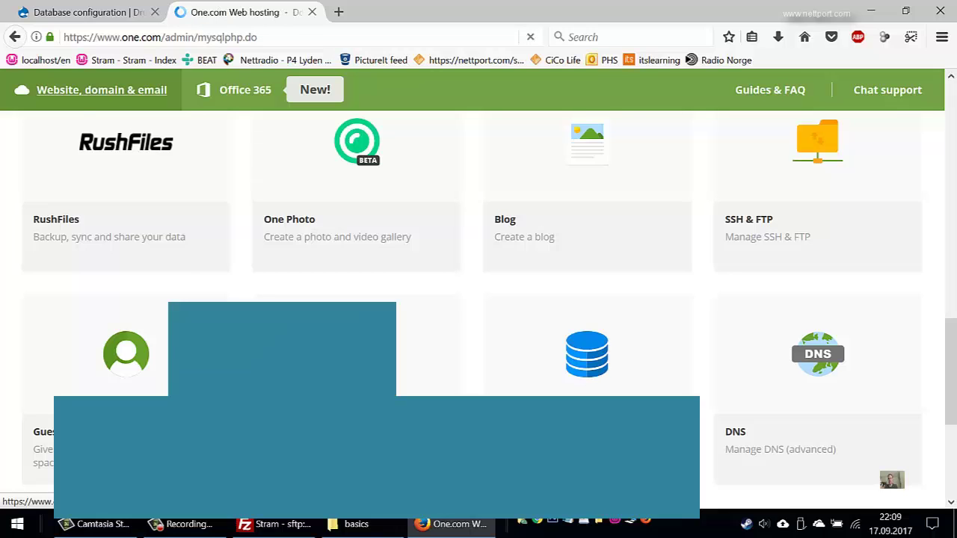
scroll(479, 299, "down", 2)
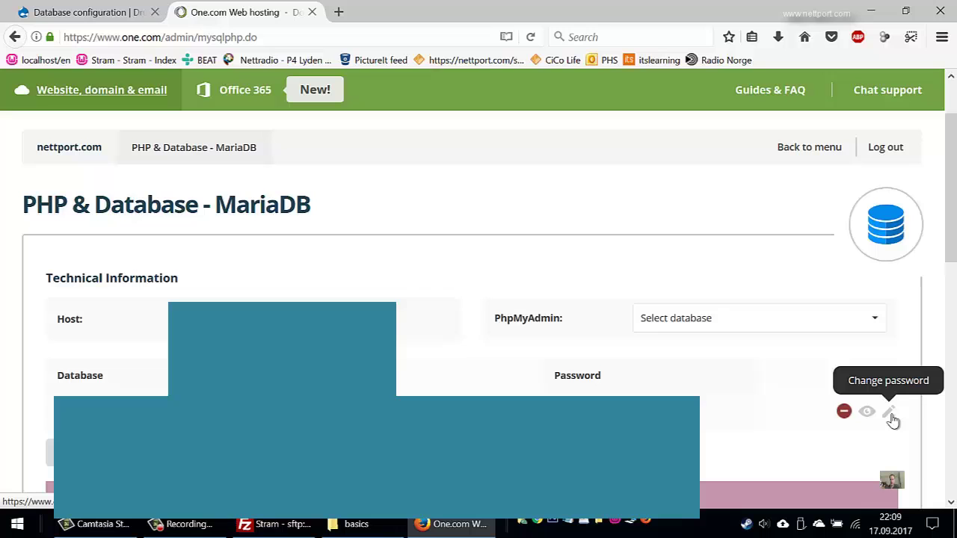
left_click(49, 9)
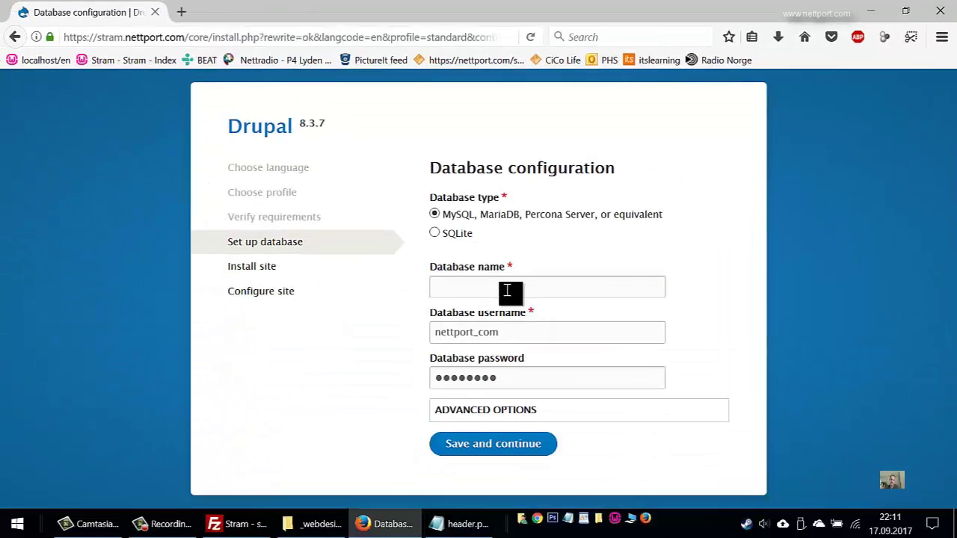
Enter the database name nettport_…, confirm username and password, and expand the advanced options
left_click(507, 290)
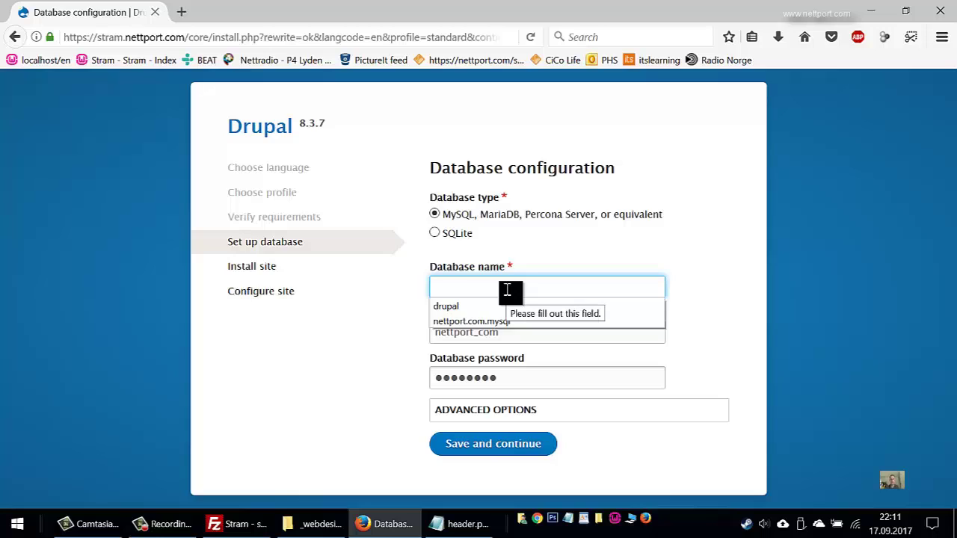
type("nettport_com")
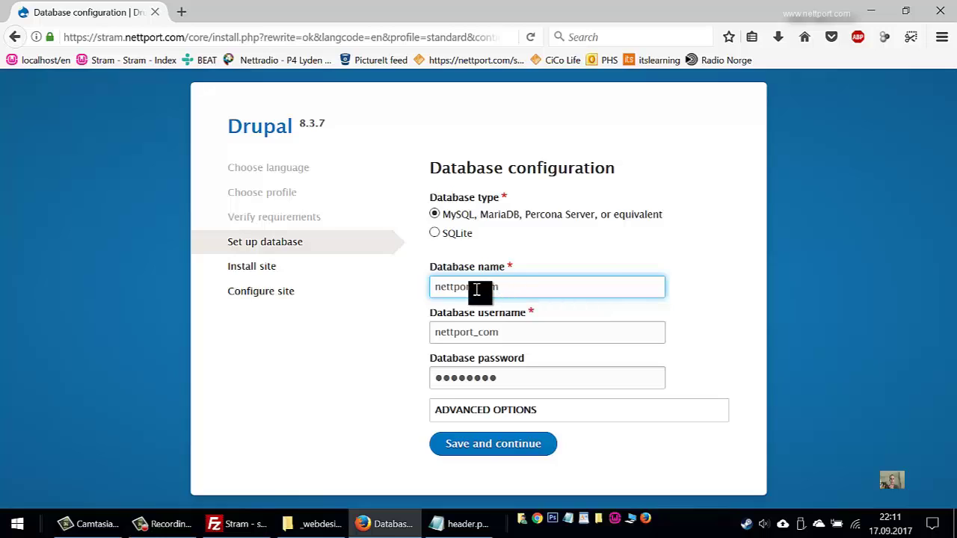
left_click(555, 332)
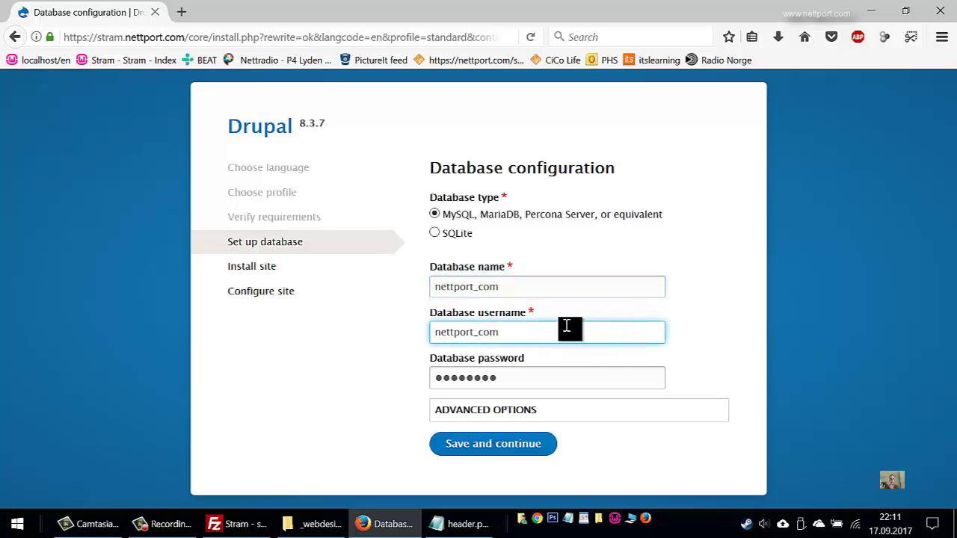
left_click(586, 385)
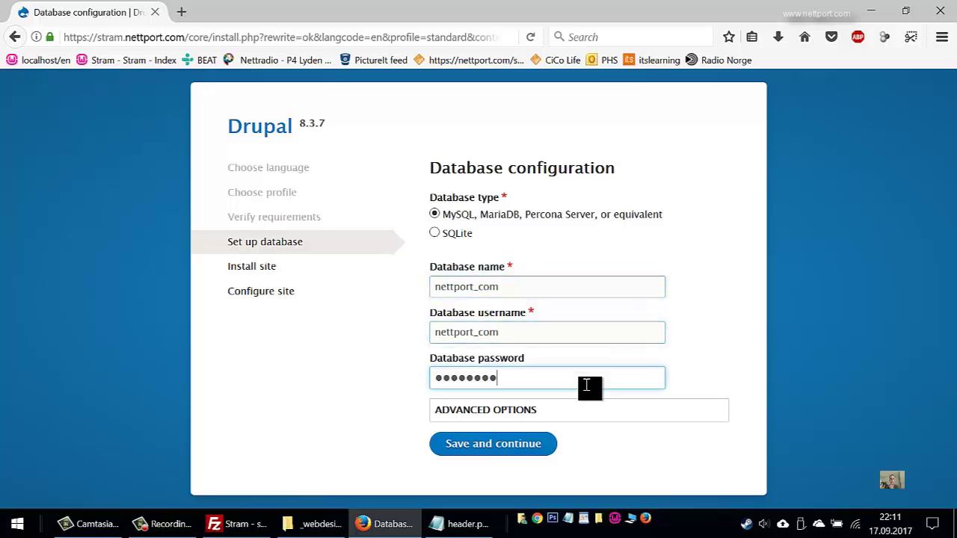
left_click(535, 419)
Replace host localhost with nettport.com.mysql and enter table prefix stram_, leaving port 3306
left_click(535, 419)
left_click(540, 419)
scroll(554, 412, "down", 3)
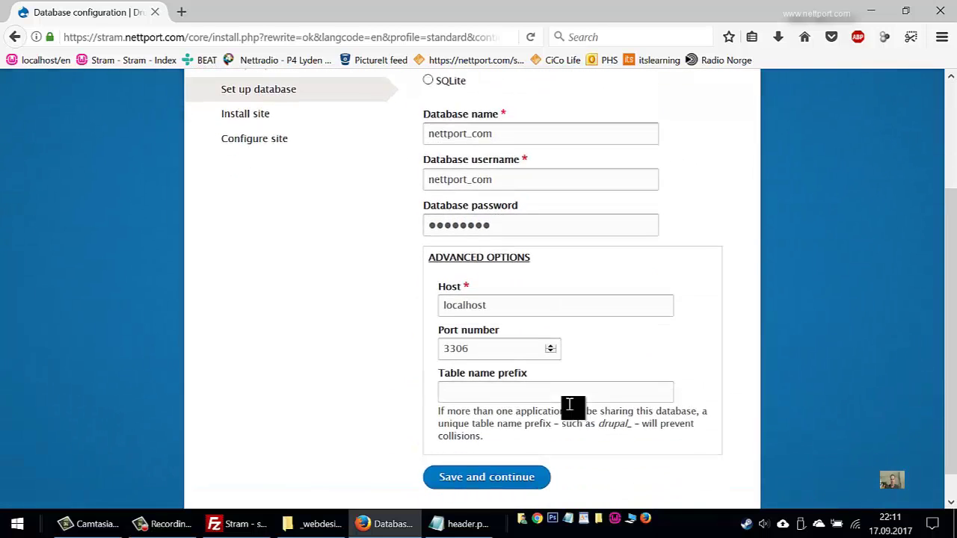
left_click(545, 378)
double_click(539, 279)
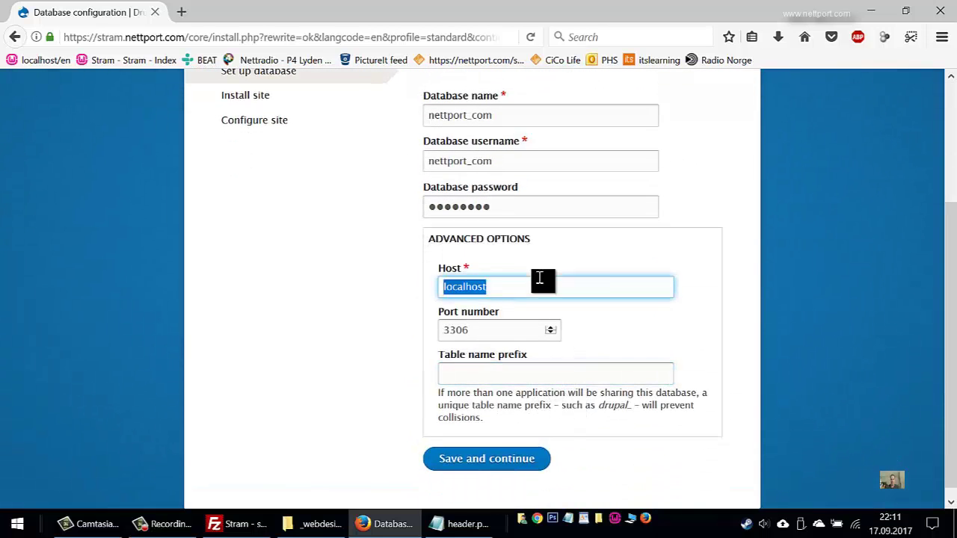
type("nettport.com.mysql")
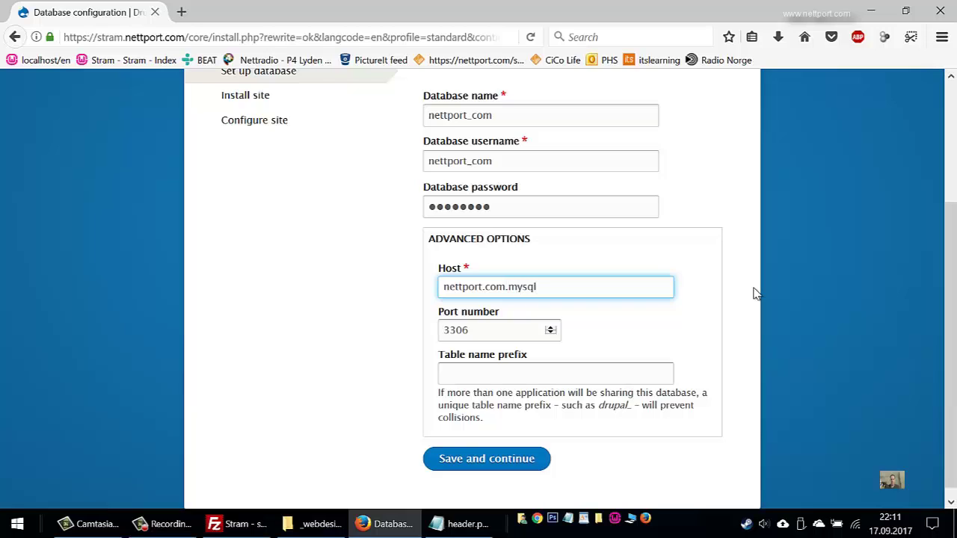
key("Tab")
key("Tab")
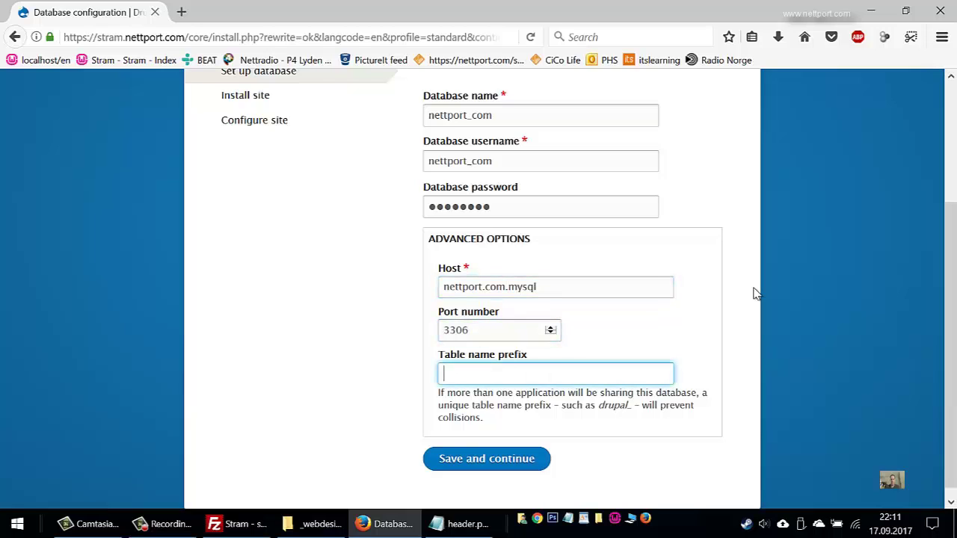
type("stram_")
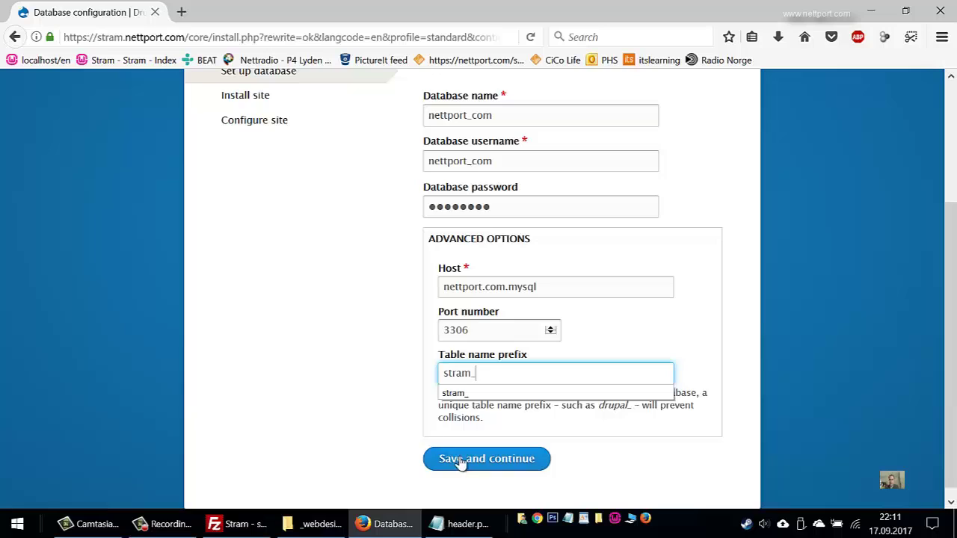
left_click(391, 385)
left_click(391, 390)
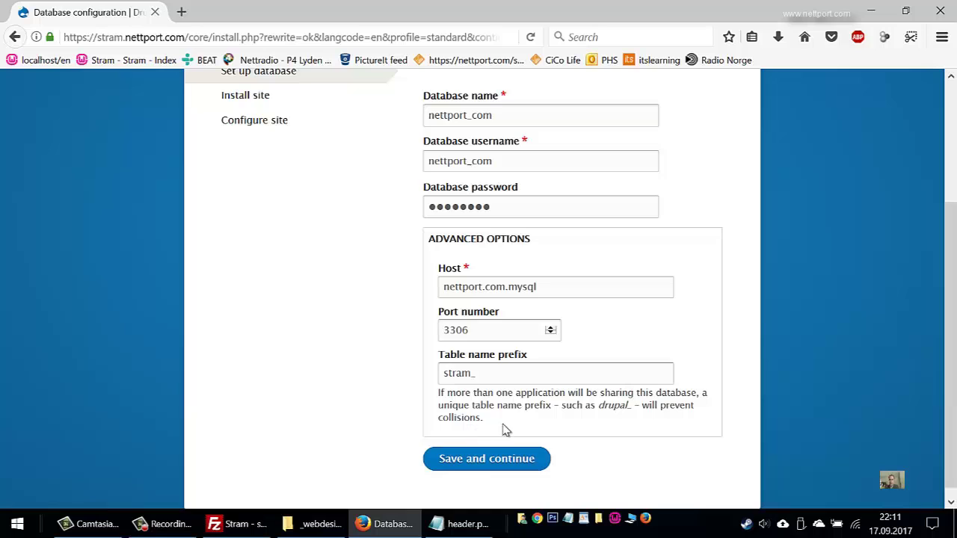
Save the database settings and fill the site email address from the browser's suggestion
left_click(463, 466)
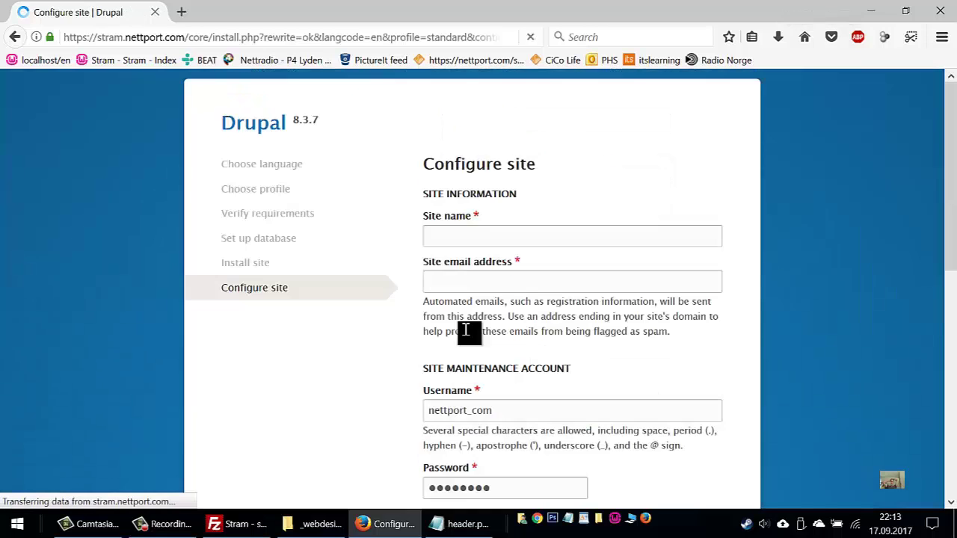
left_click(484, 234)
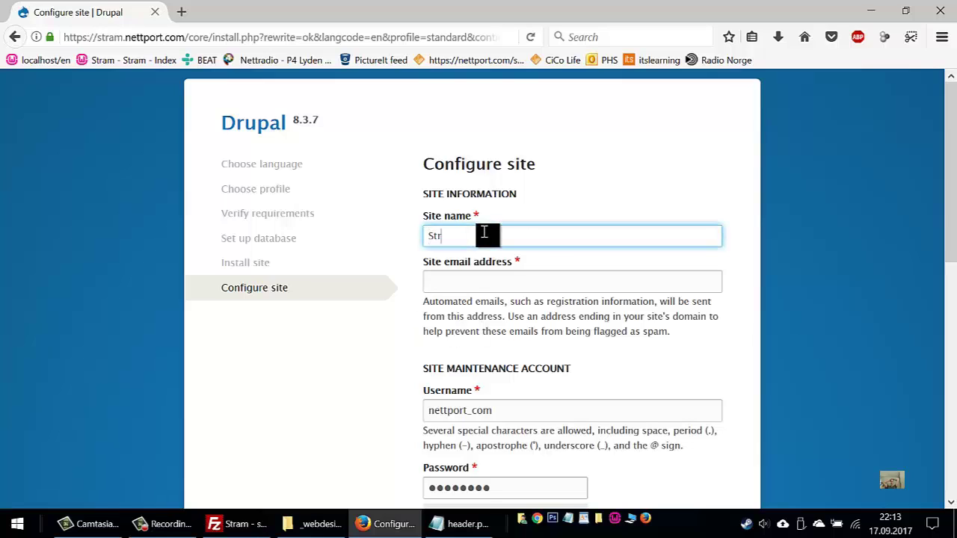
key("Tab")
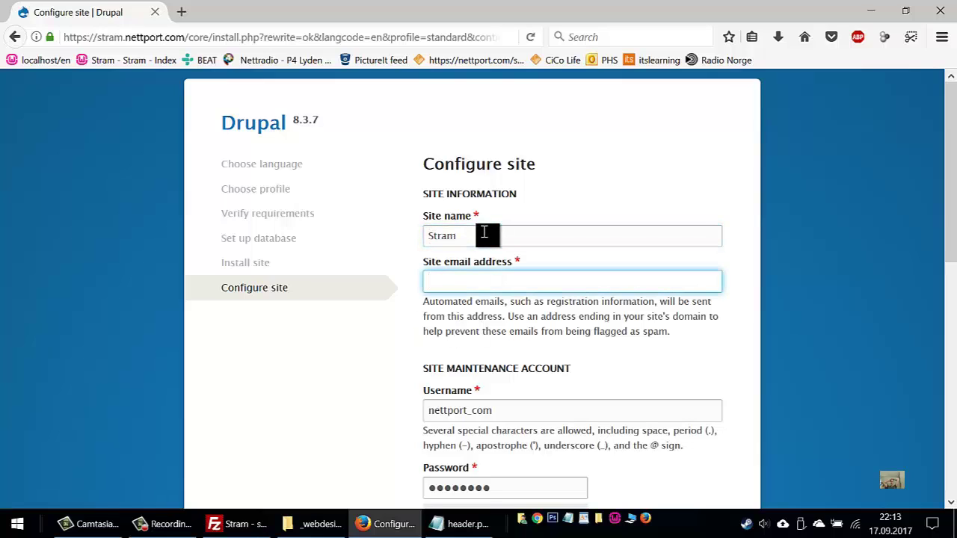
key("Down")
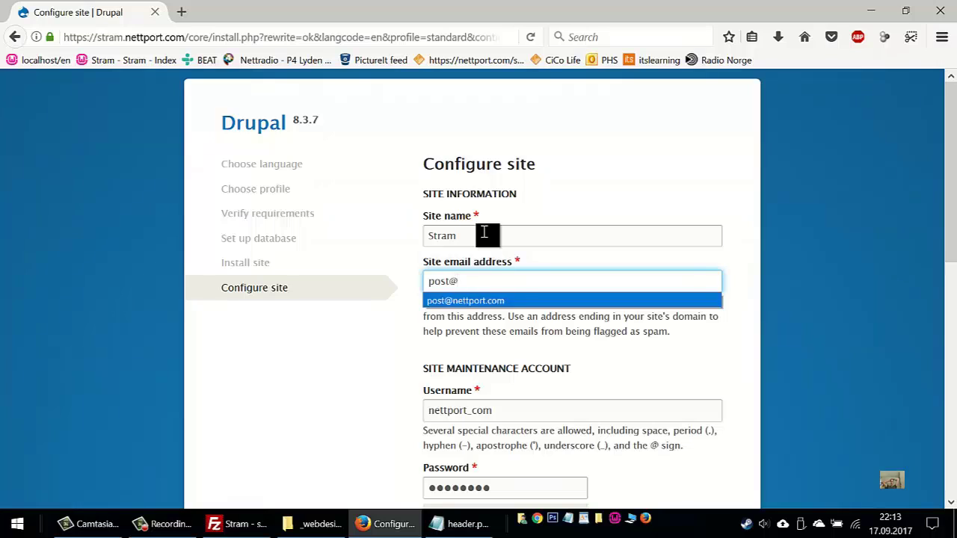
key("Return")
key("Tab")
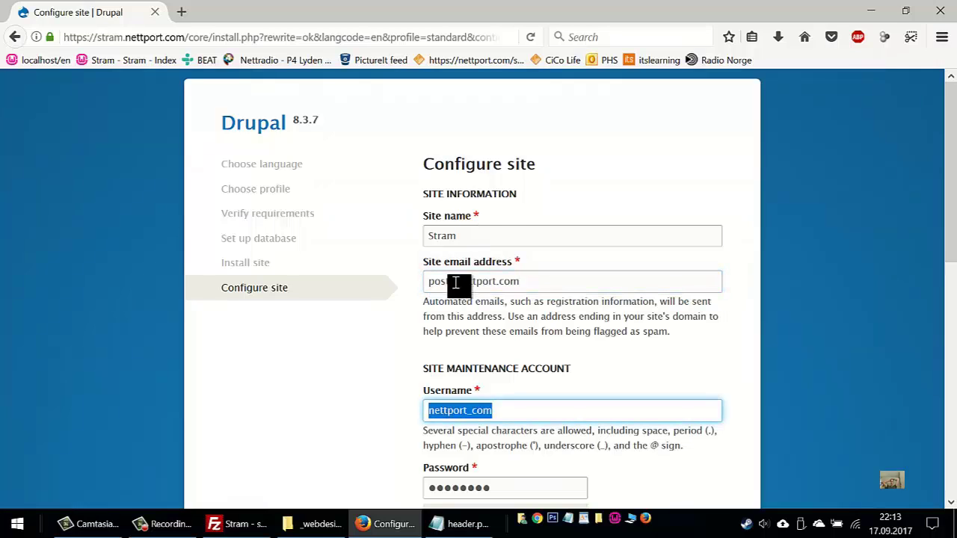
Trim '_com' from the maintenance username and enter and confirm the account password
scroll(588, 340, "down", 2)
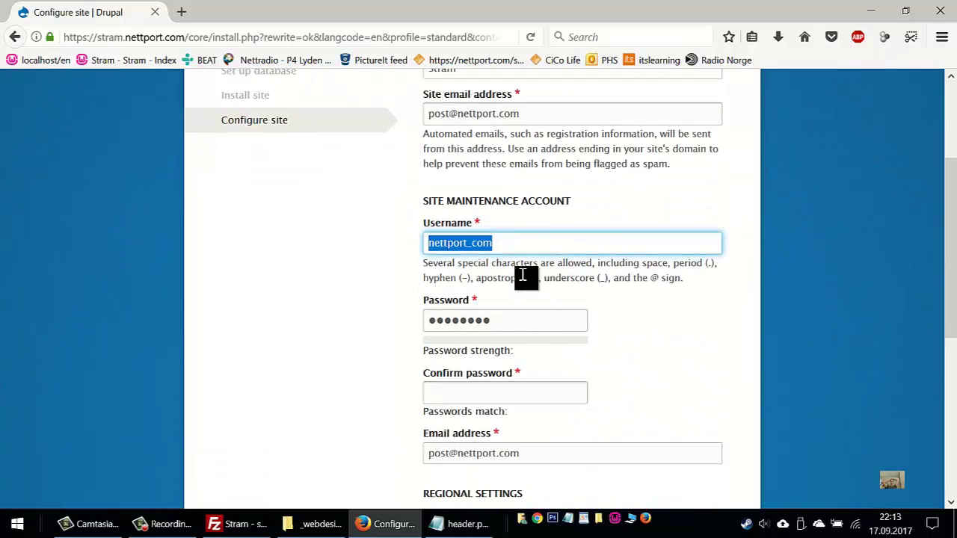
left_click(470, 243)
left_click_drag(487, 244, 535, 251)
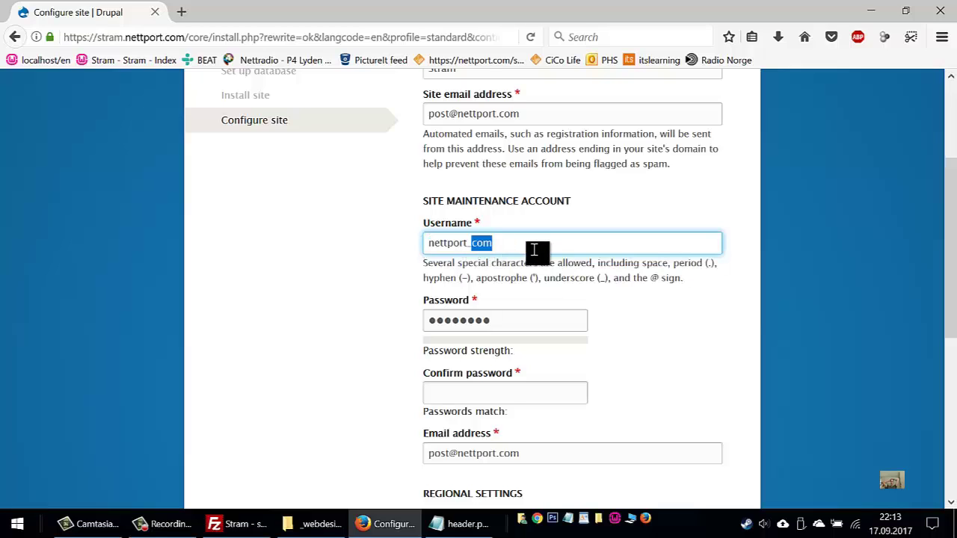
key("BackSpace")
key("BackSpace")
key("Escape")
key("Tab")
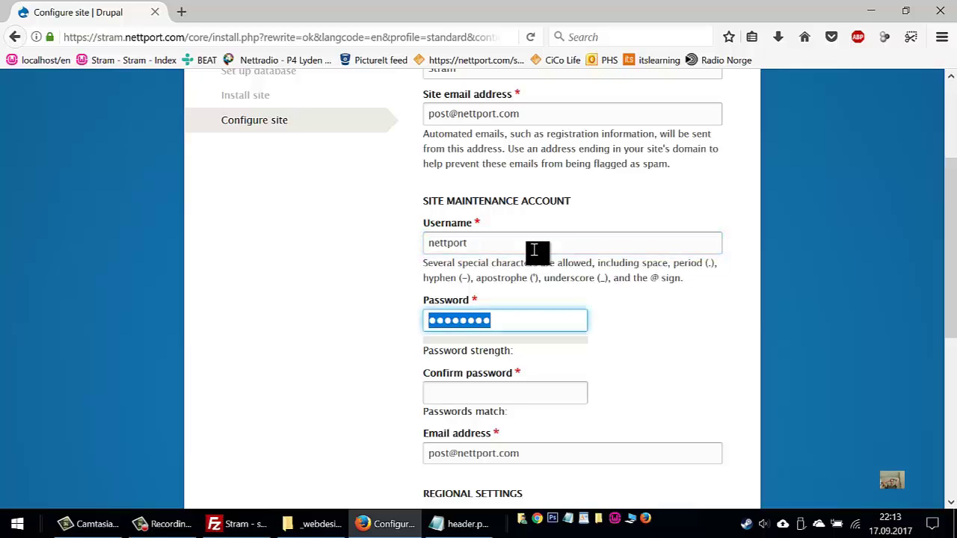
type("p●●●●●●●●●")
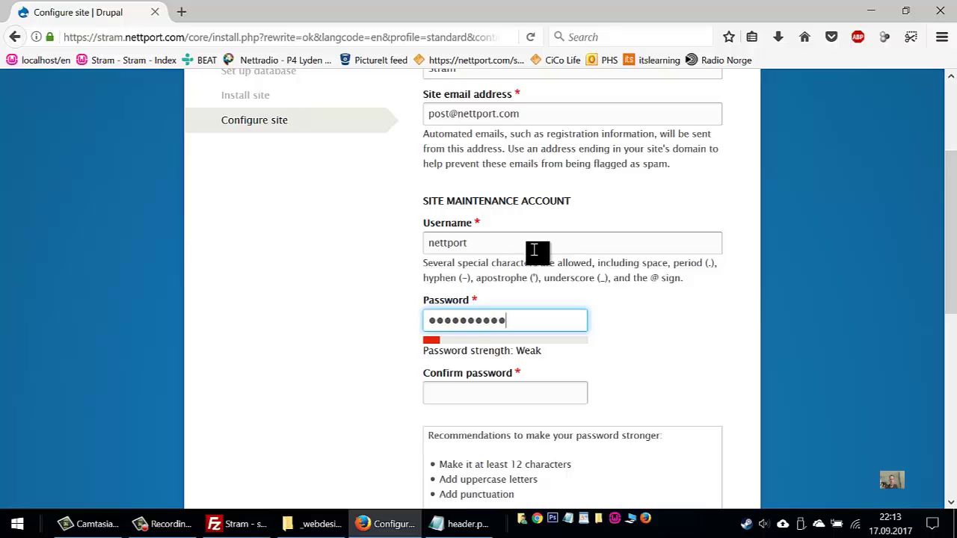
key("Tab")
type("●")
Replace the maintenance account's email address with the owner's personal e-mail
double_click(528, 358)
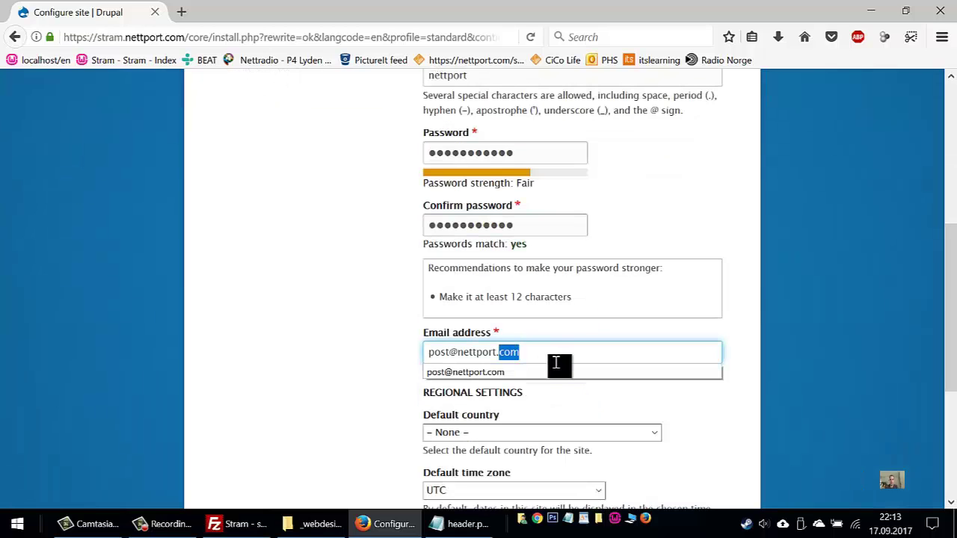
key("ctrl+a")
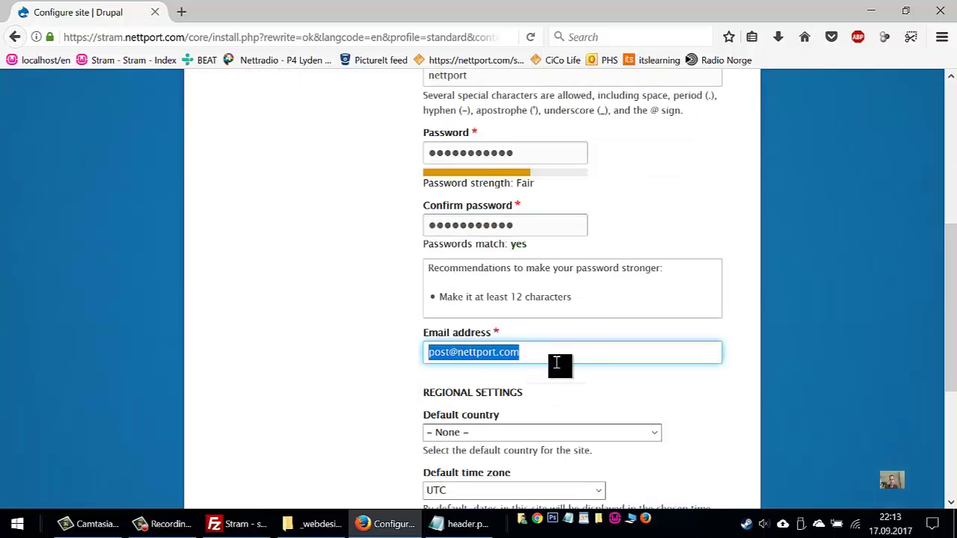
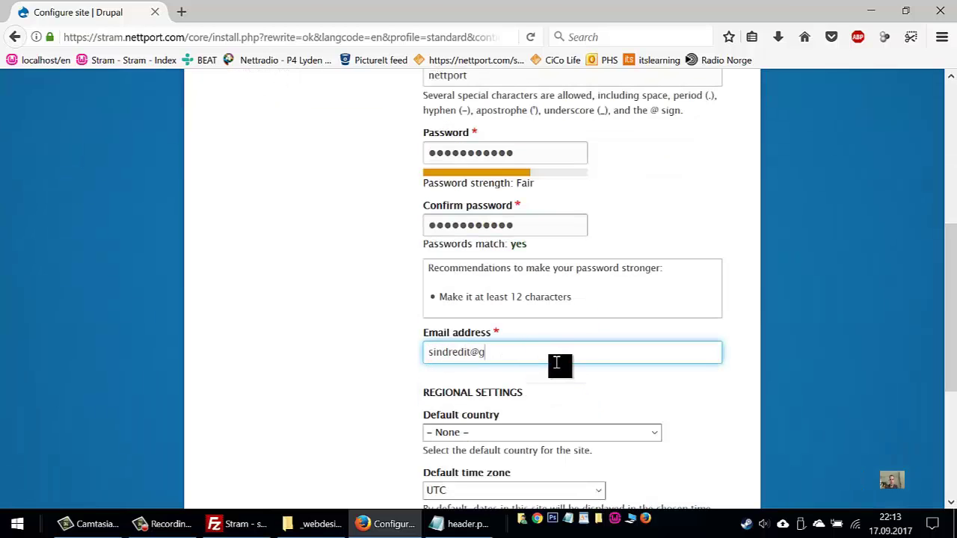
key("Tab")
Set the default country to United States
scroll(549, 364, "down", 5)
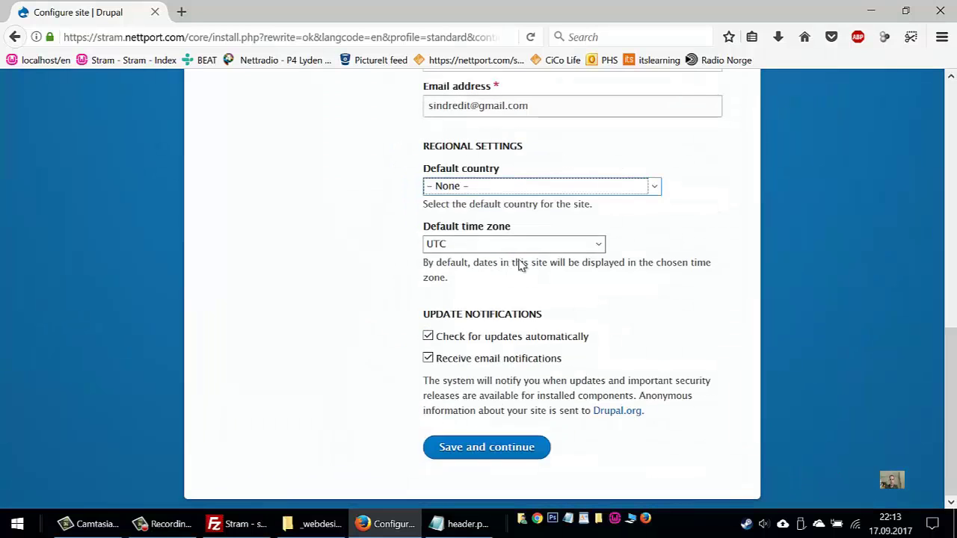
left_click(512, 190)
scroll(496, 384, "down", 1)
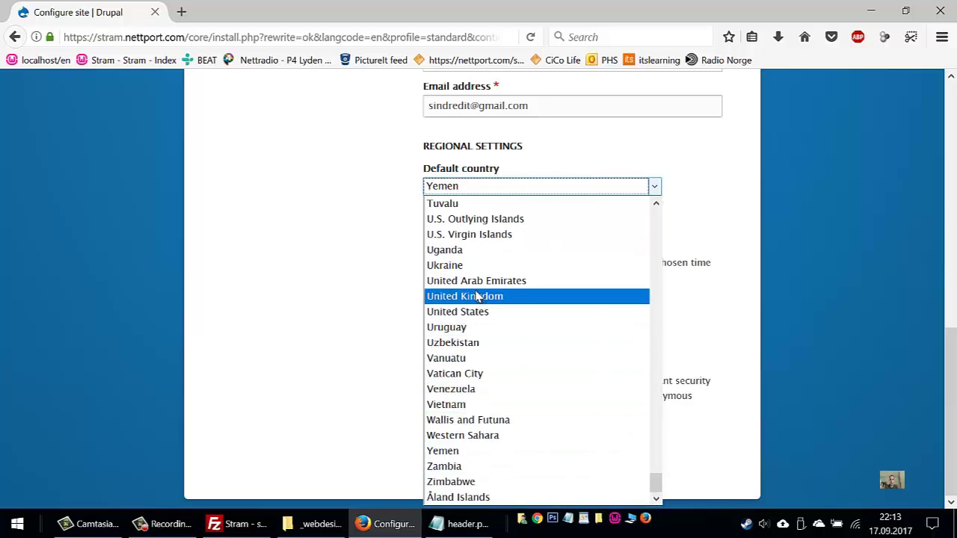
scroll(474, 377, "up", 4)
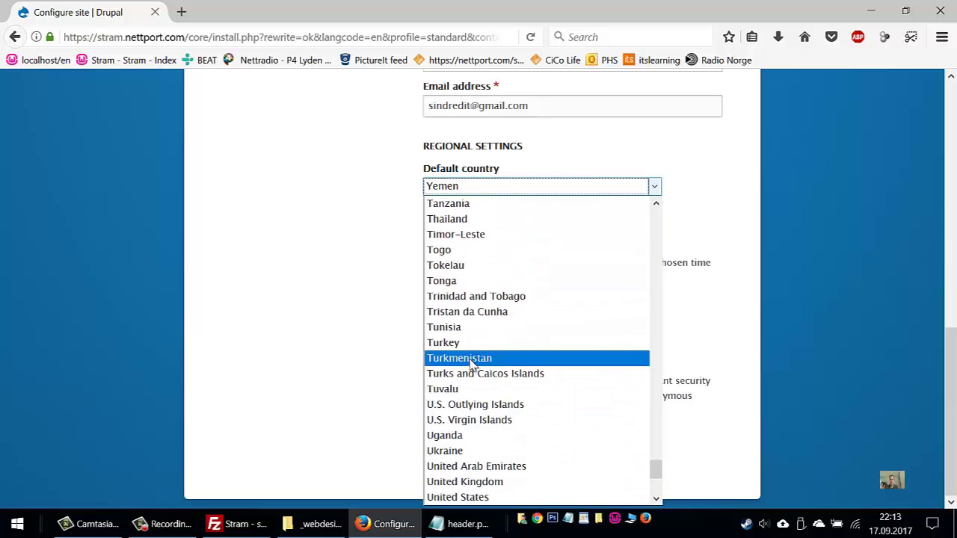
key("u")
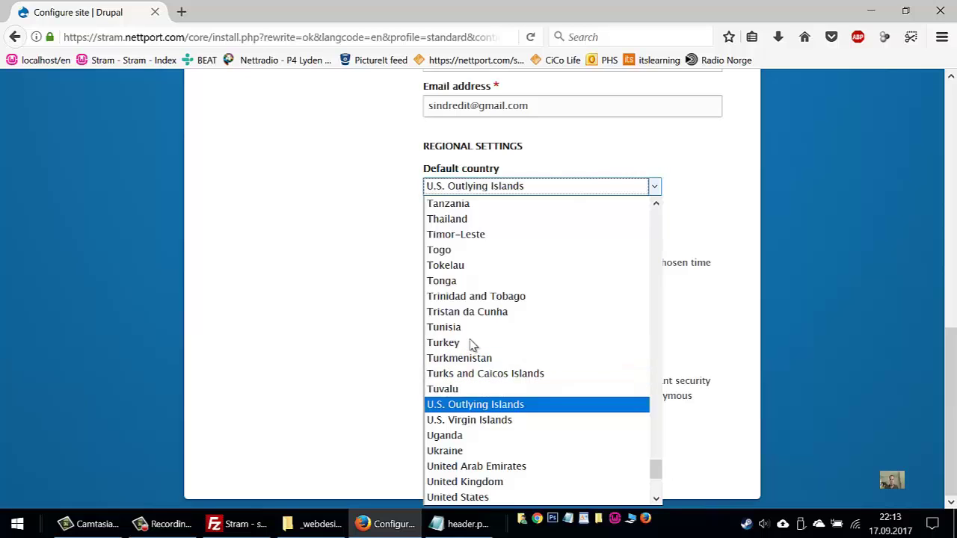
key("Down")
key("Down")
key("Down")
key("Down")
scroll(474, 344, "down", 1)
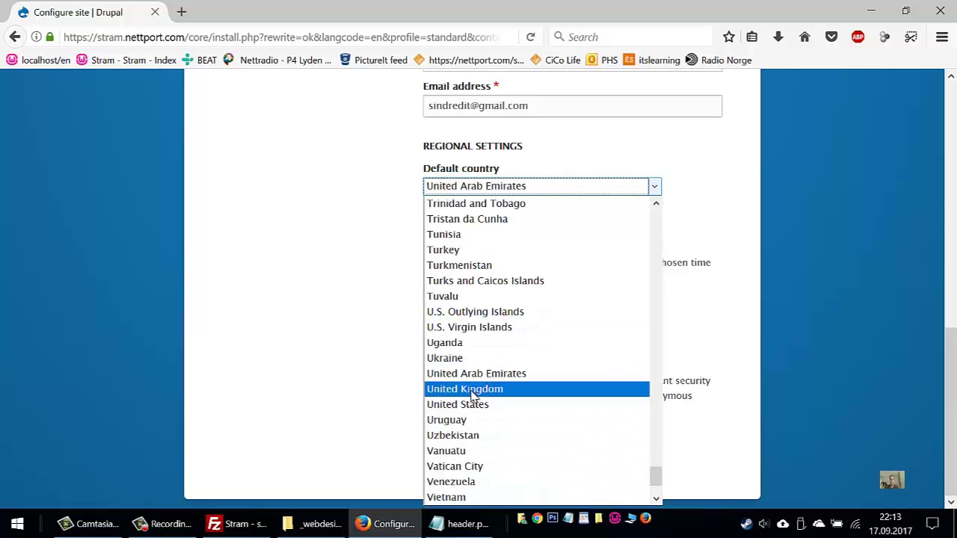
left_click(478, 404)
Choose Europe/Oslo as the time zone, submit the site configuration, and save the admin login in Firefox
left_click(492, 247)
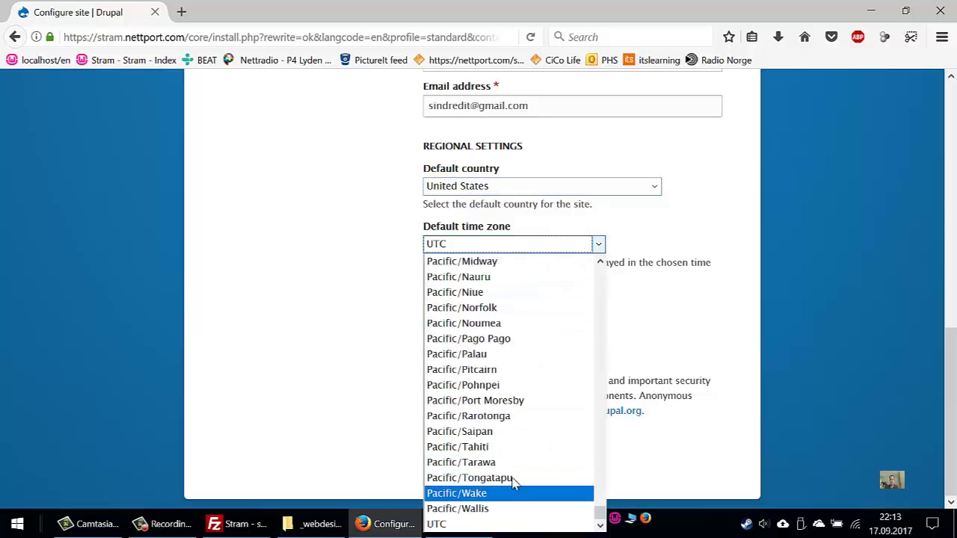
scroll(506, 449, "up", 20)
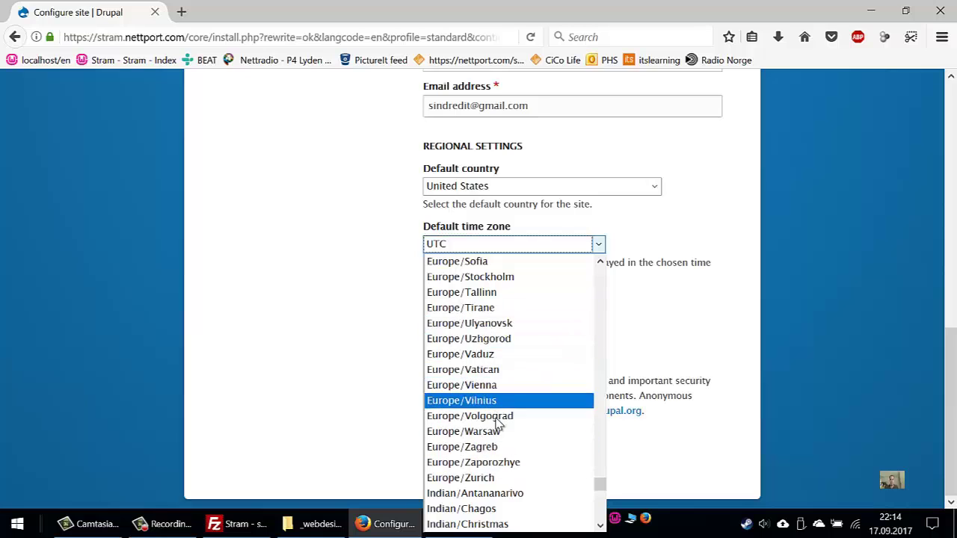
scroll(498, 434, "up", 2)
scroll(498, 439, "up", 2)
left_click(485, 259)
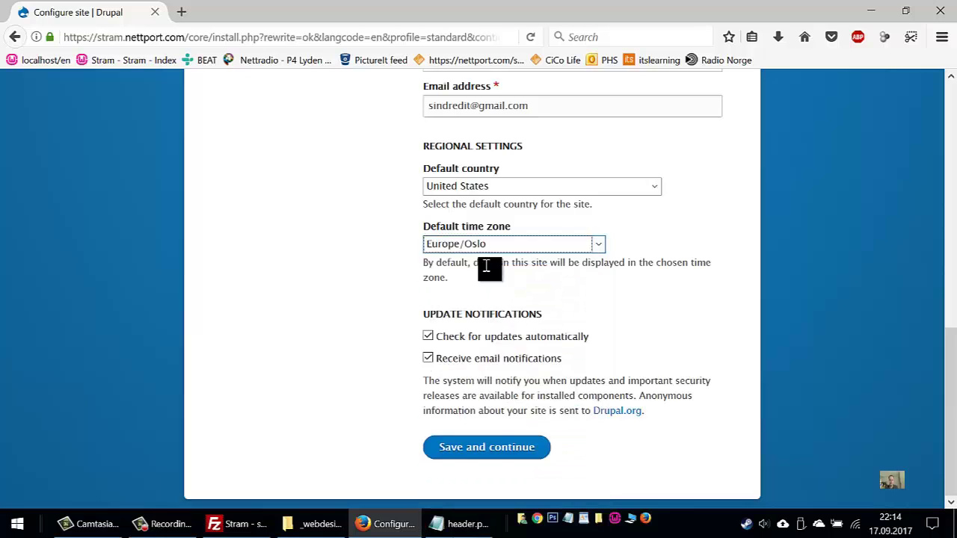
left_click(491, 449)
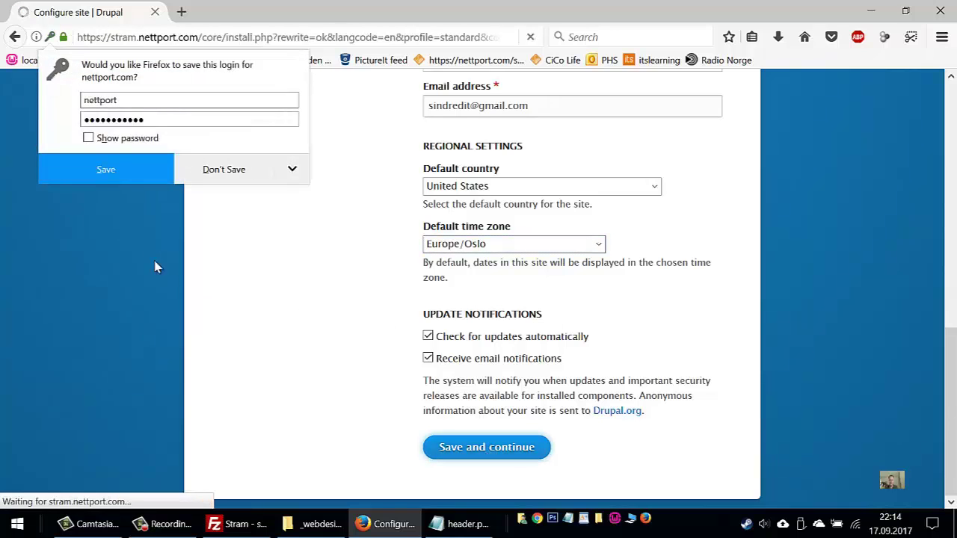
left_click(107, 178)
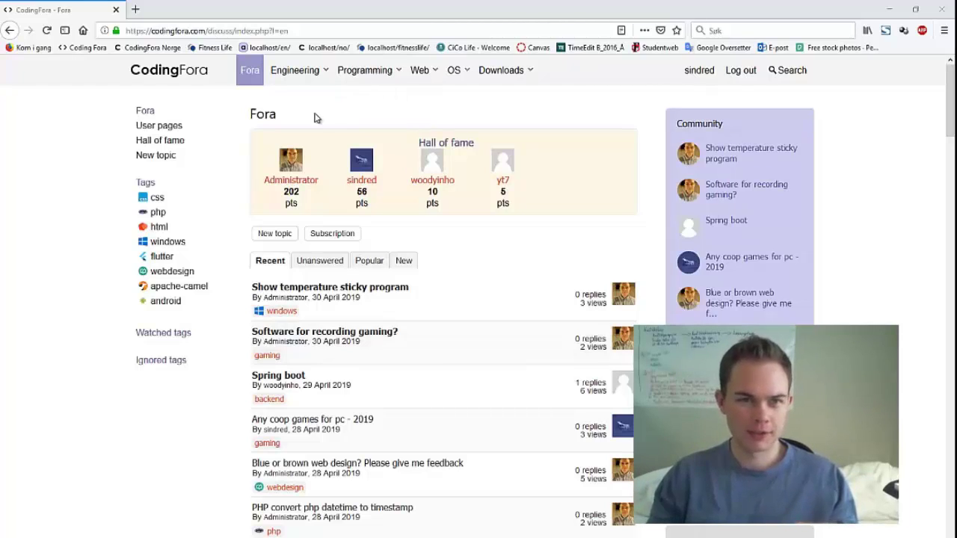
left_click(288, 75)
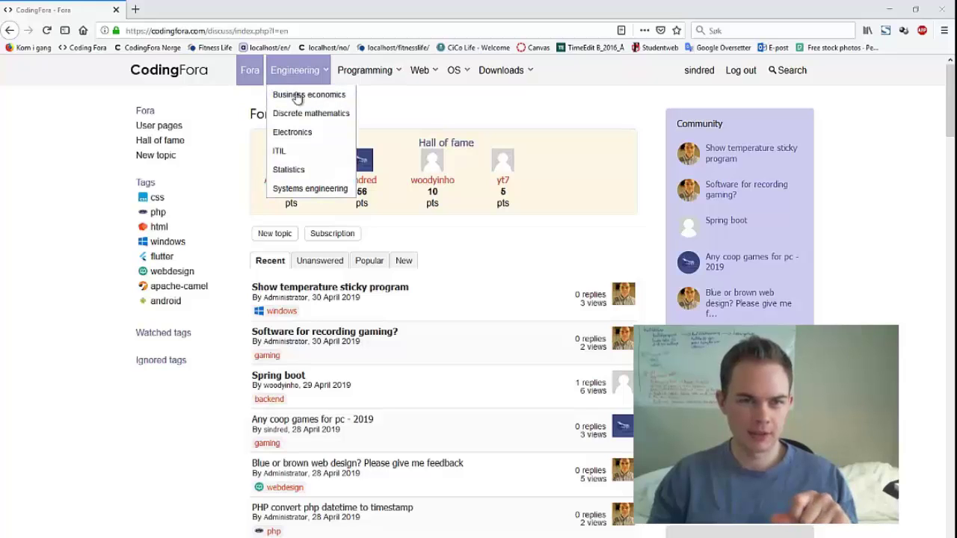
left_click(361, 72)
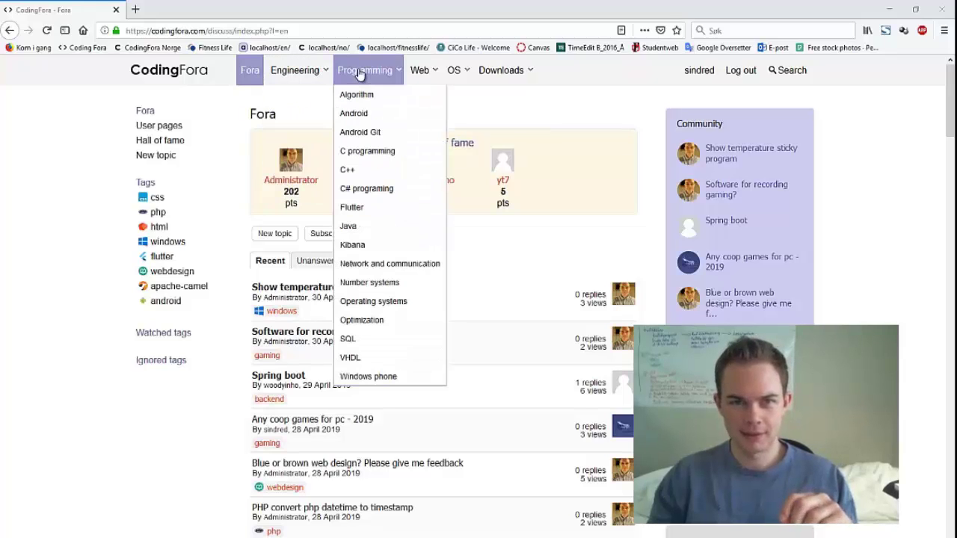
left_click(374, 117)
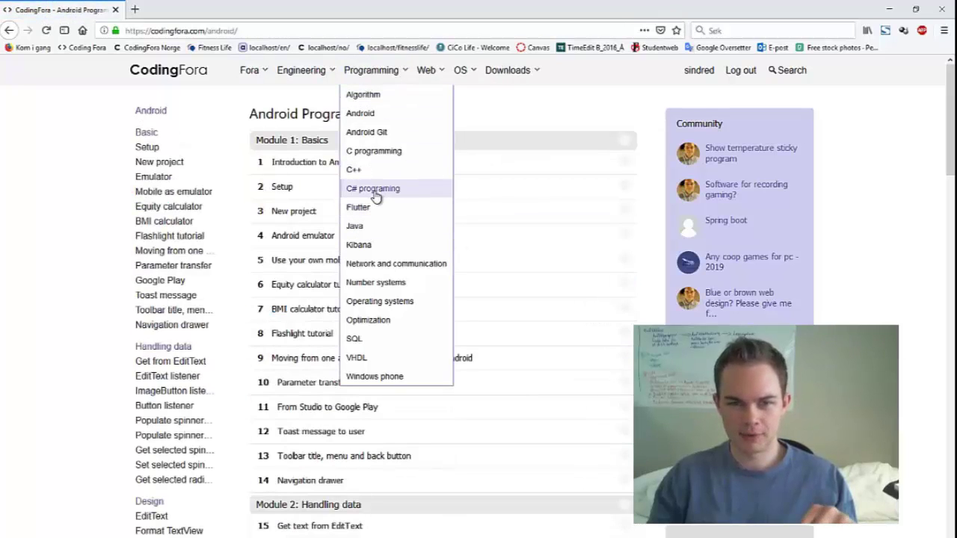
mouse_move(427, 70)
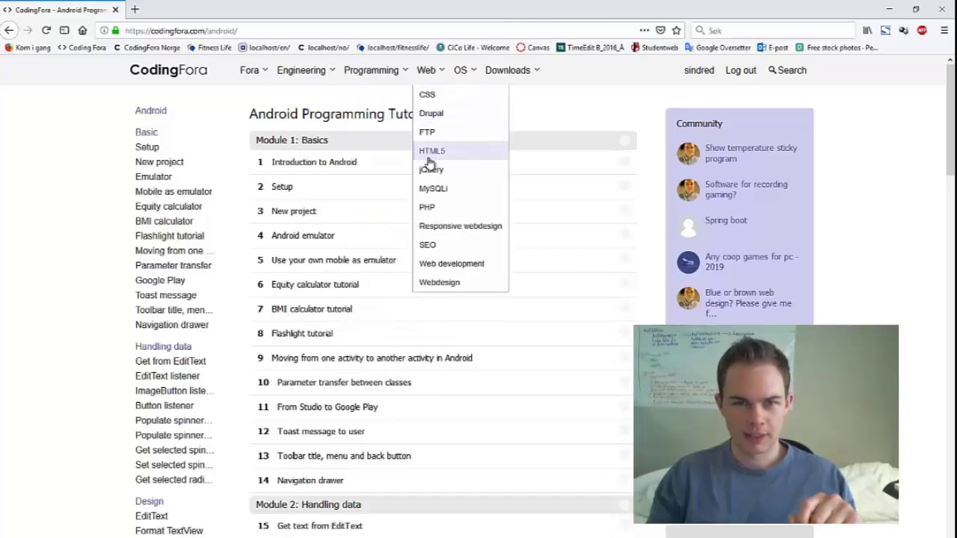
left_click(432, 207)
mouse_move(457, 72)
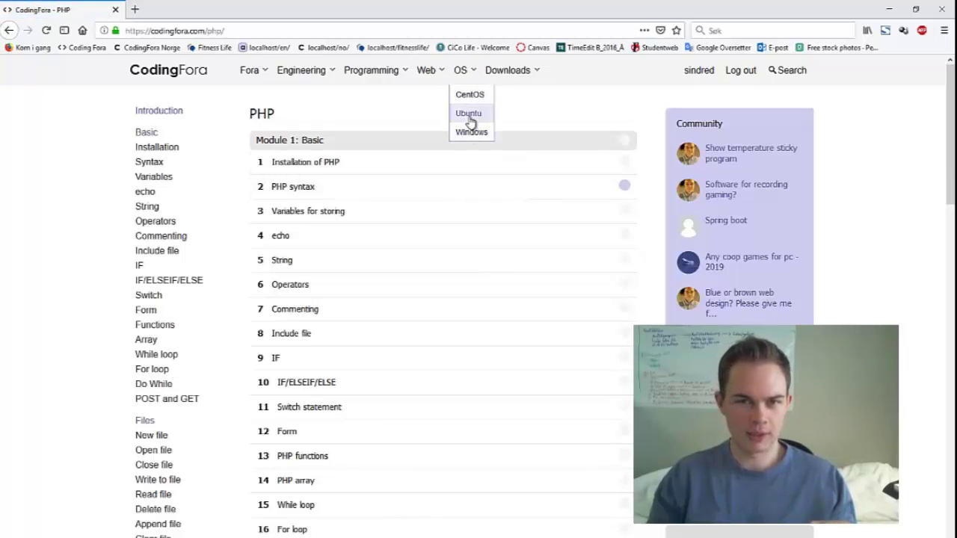
left_click(469, 116)
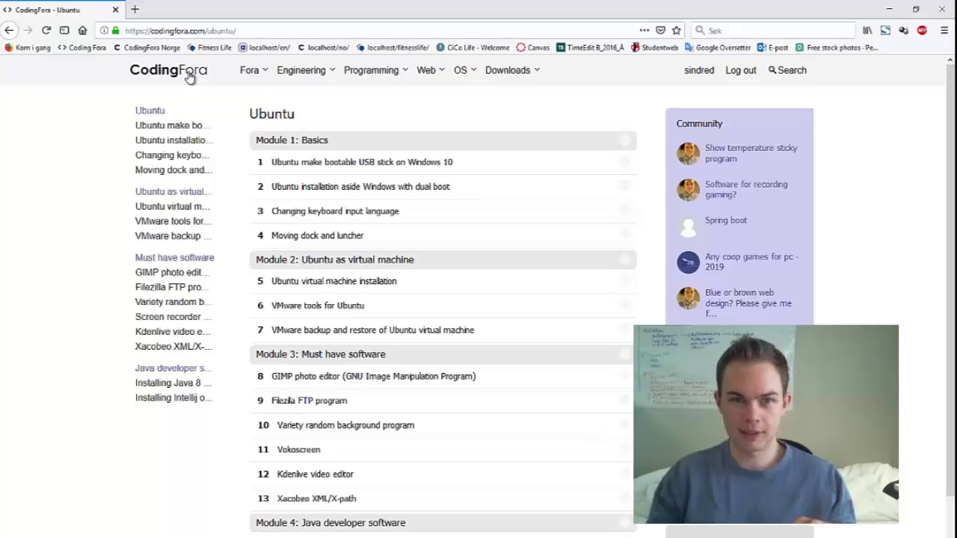
left_click(189, 78)
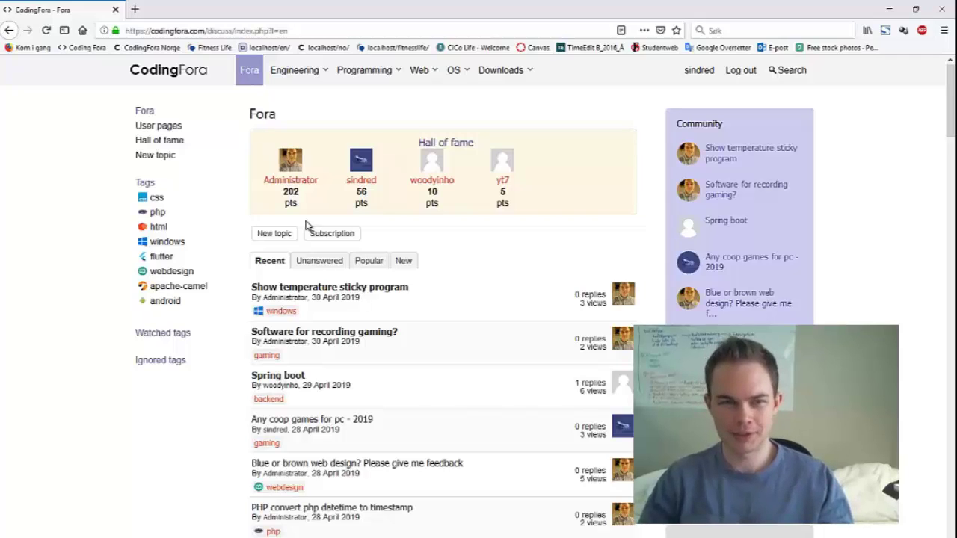
left_click(500, 70)
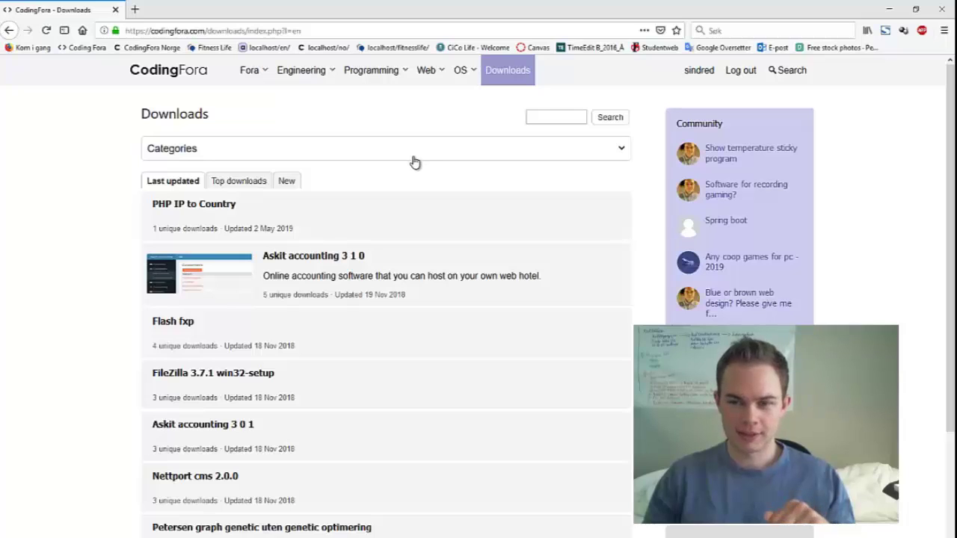
left_click(191, 69)
left_click(271, 78)
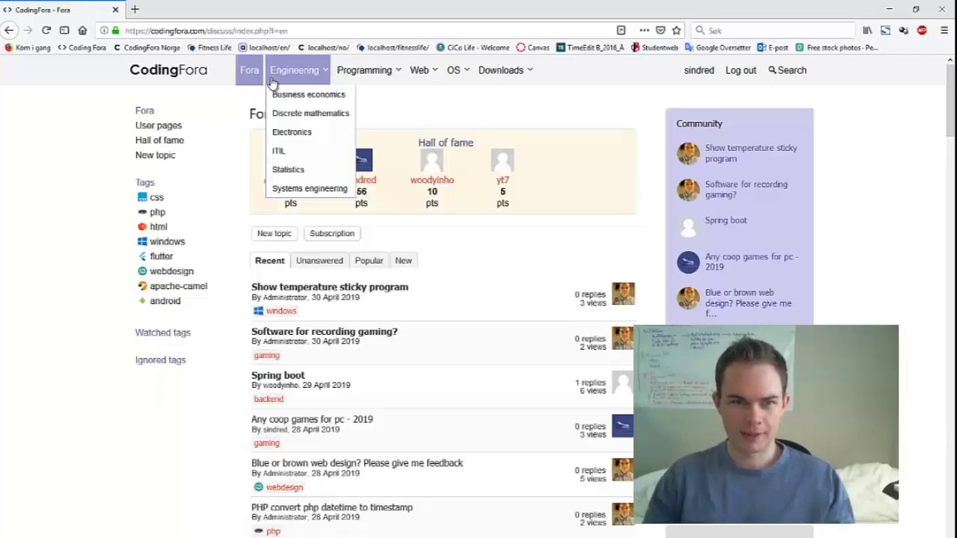